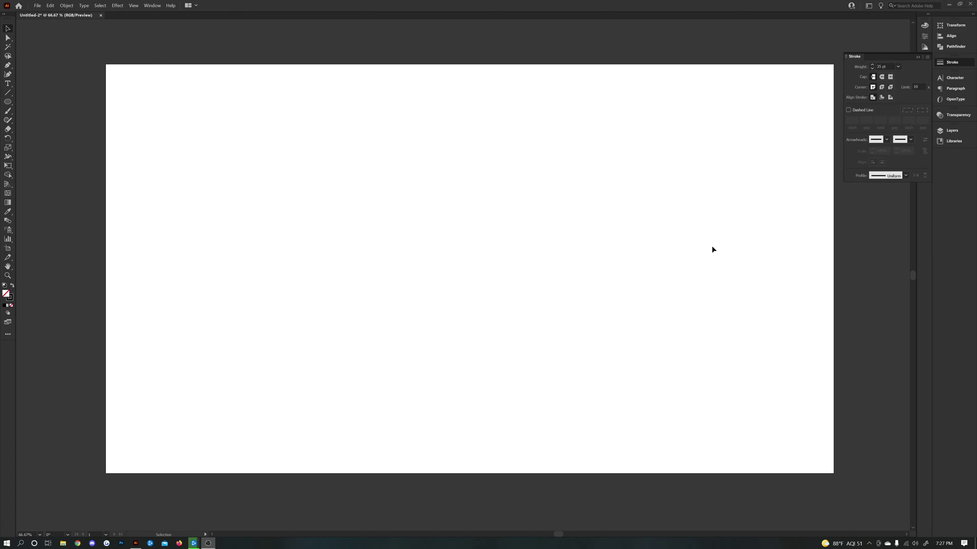
Create a new 1920 x 1080 pt document from the Web-Large preset and close the old untitled document without saving
click(37, 5)
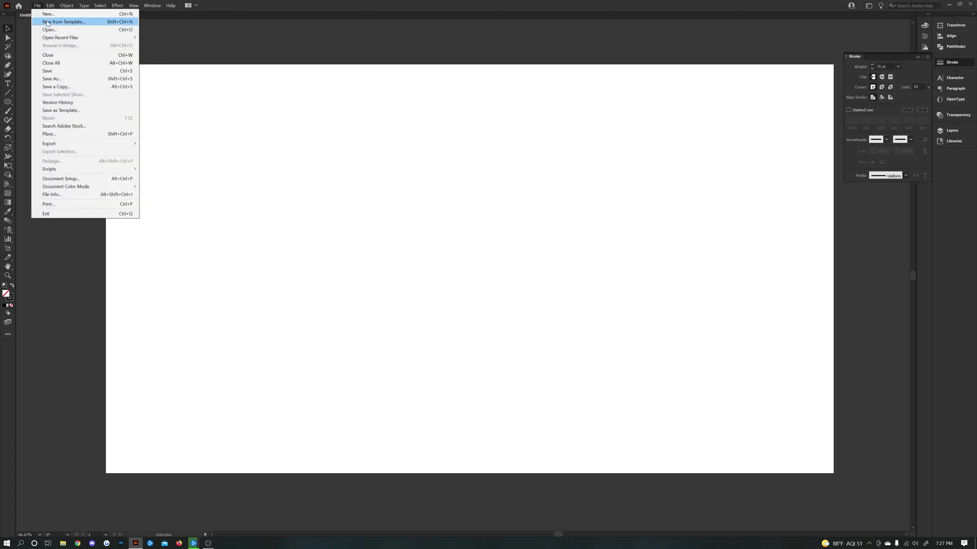
click(48, 14)
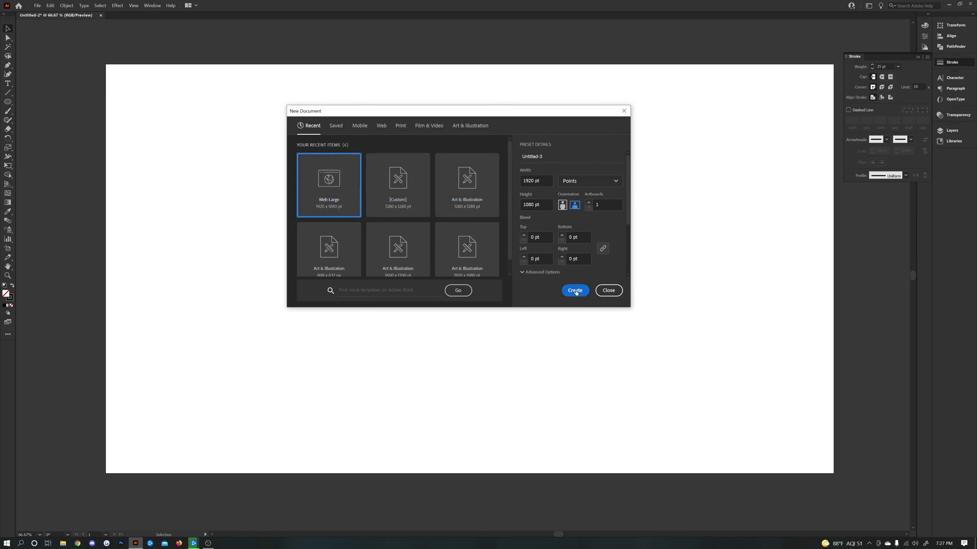
click(575, 291)
click(100, 15)
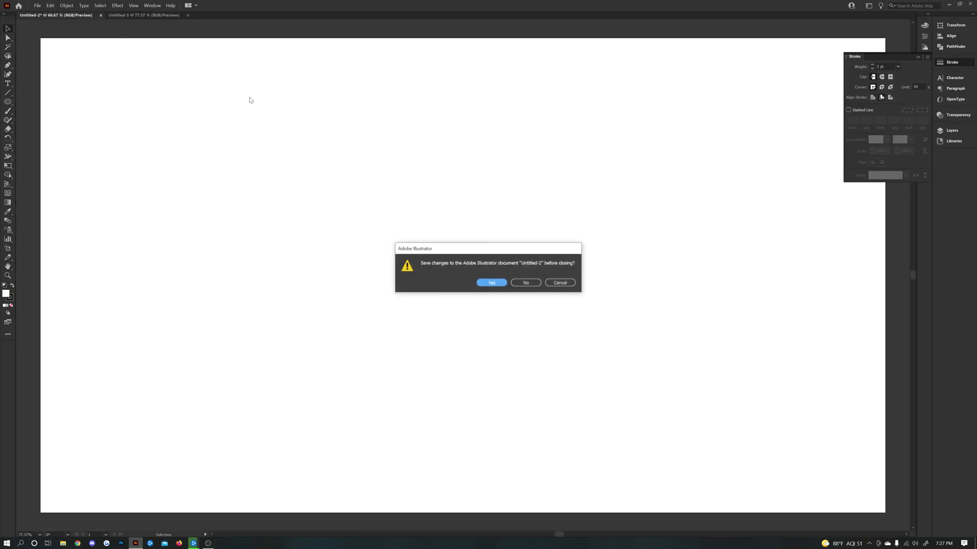
click(525, 283)
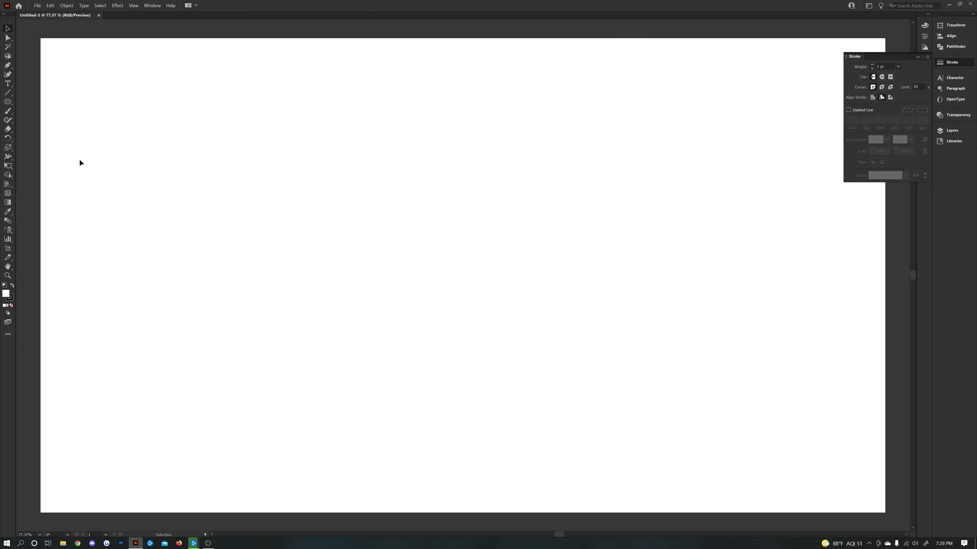
Draw a perfect circle near the middle of the artboard with the Ellipse tool and remove its fill
click(8, 103)
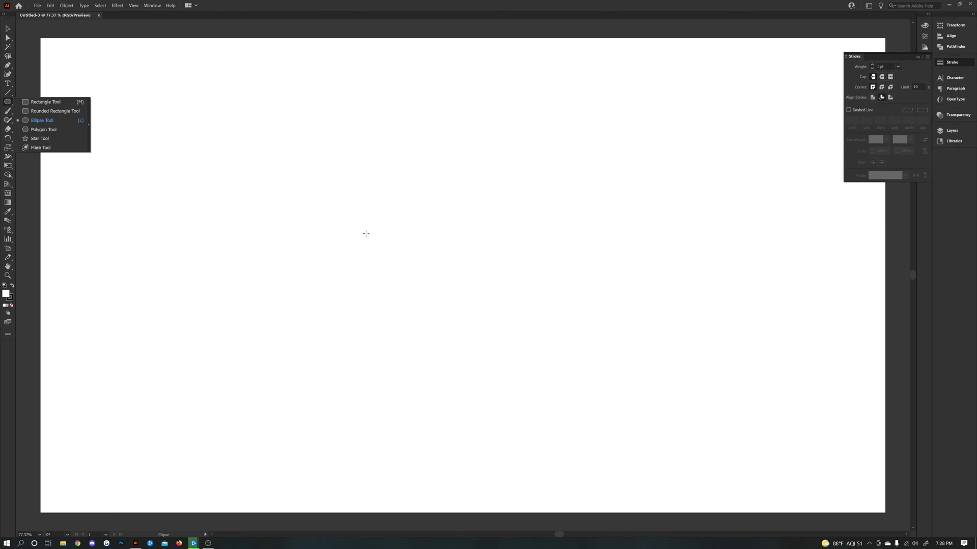
drag(369, 220, 519, 425)
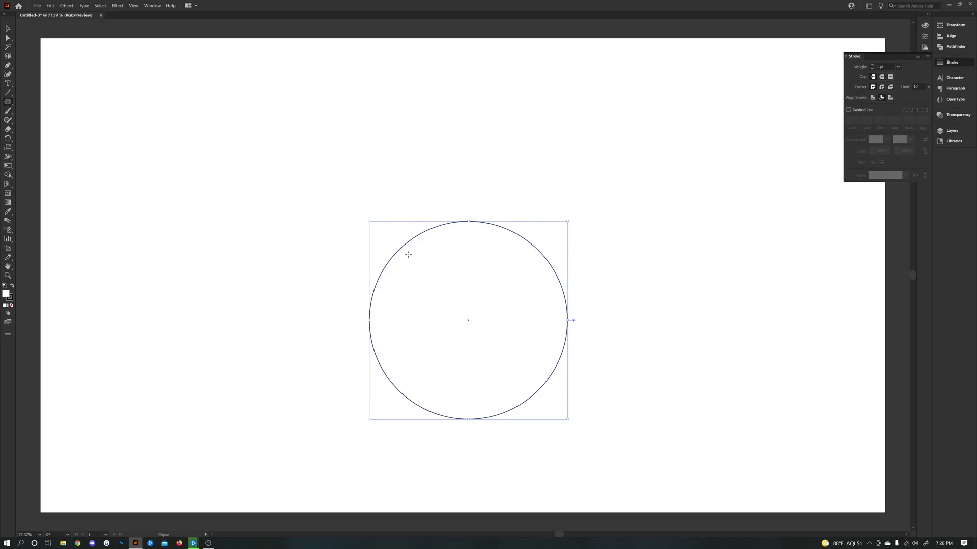
click(10, 298)
click(11, 306)
Move the circle up and slightly left on the artboard, shrink it proportionally about its centre to roughly two thirds, and keep it selected
key(v)
drag(508, 231, 476, 190)
click(426, 268)
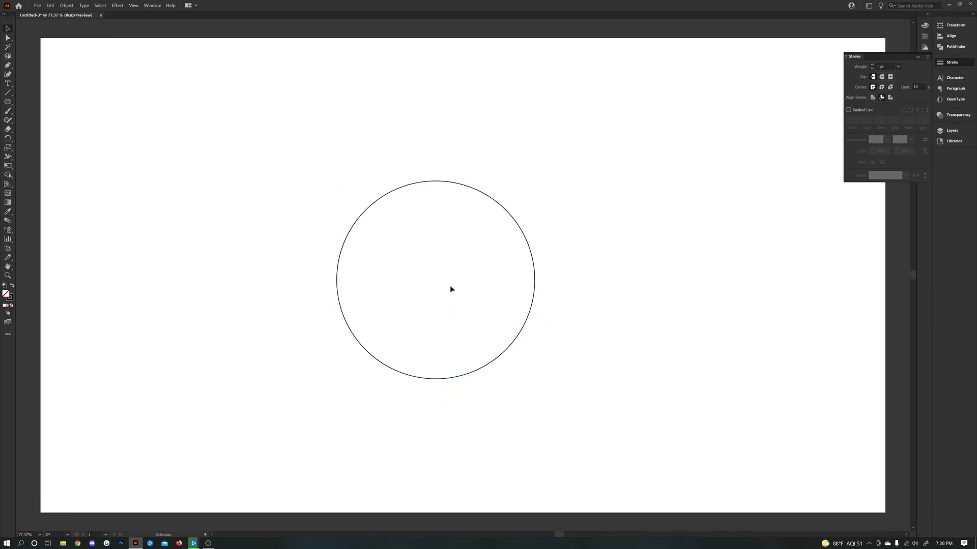
key(ctrl+a)
drag(479, 195, 466, 191)
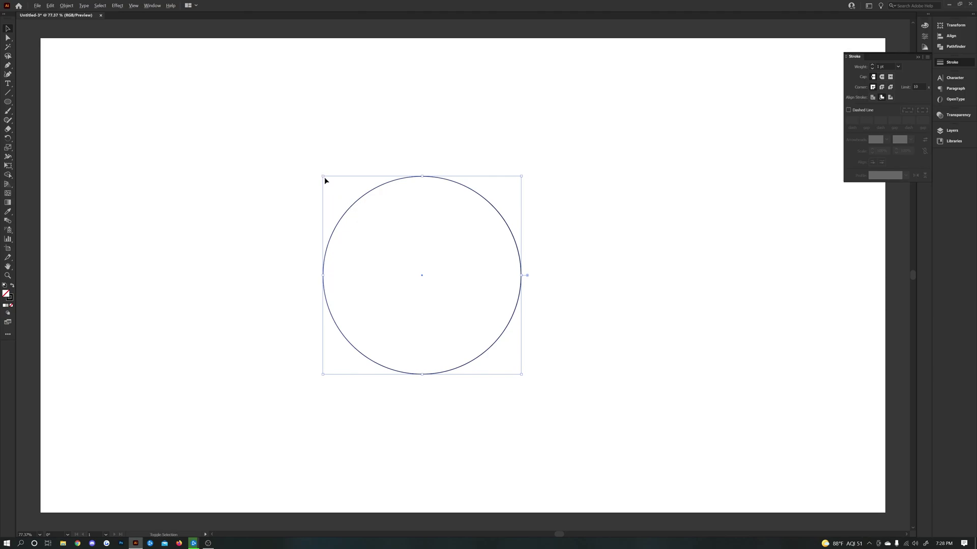
drag(322, 175, 356, 210)
click(548, 277)
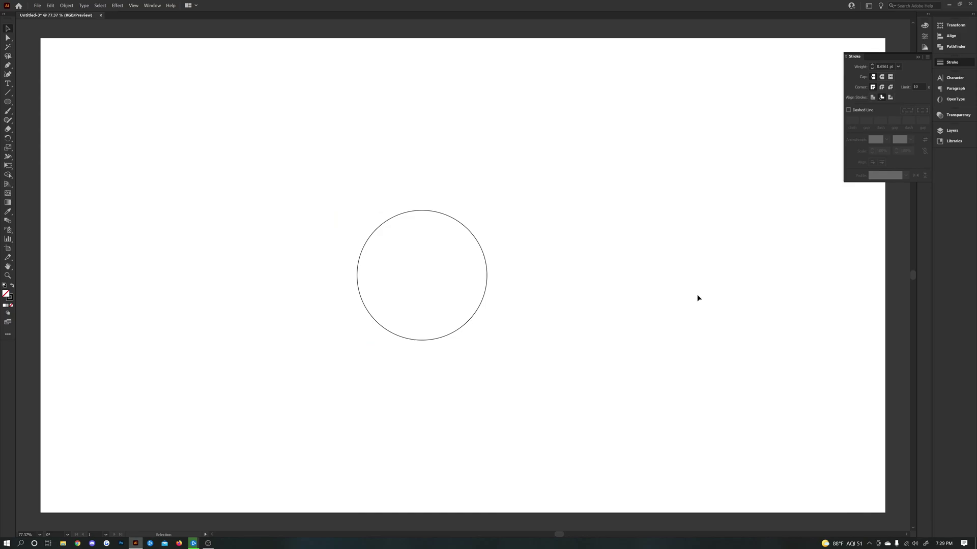
drag(312, 173, 448, 315)
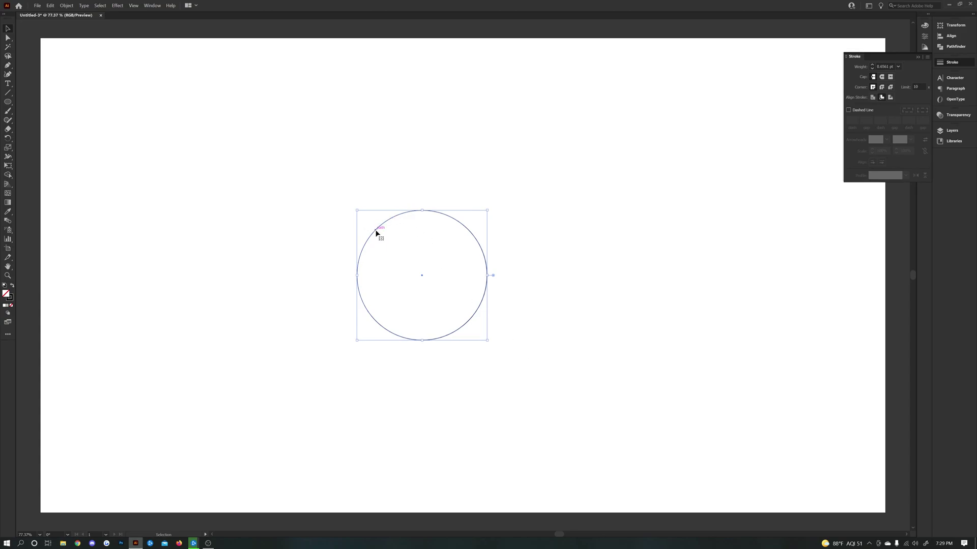
Set the selected circle's stroke weight to 26 pt
click(152, 6)
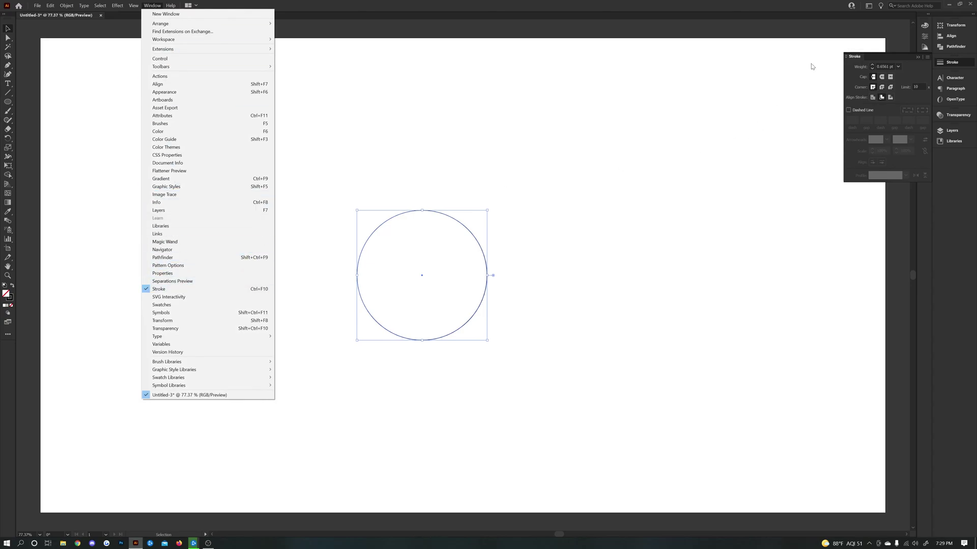
click(798, 9)
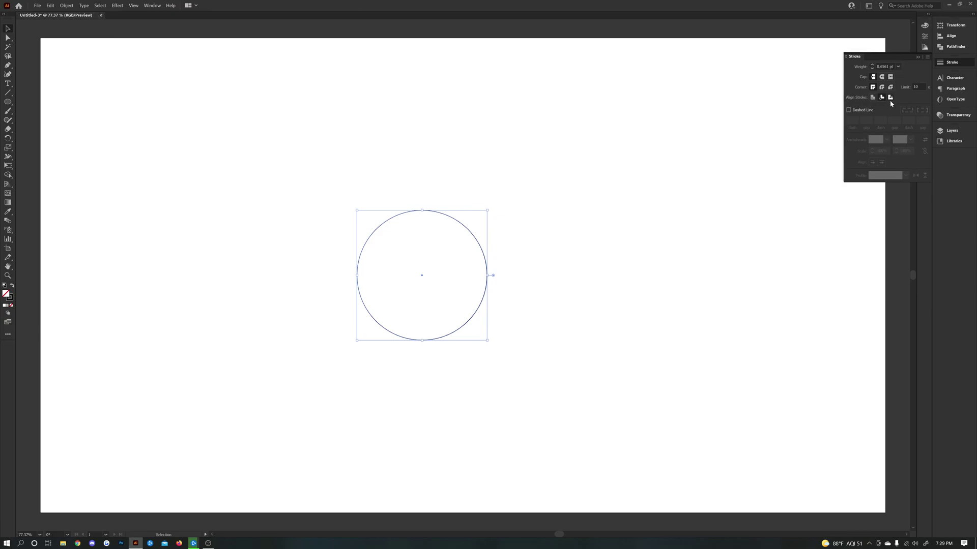
click(873, 66)
click(872, 67)
click(873, 66)
click(873, 67)
click(873, 66)
click(873, 66)
click(873, 67)
click(873, 67)
click(873, 66)
click(873, 67)
click(873, 67)
click(873, 66)
click(873, 66)
click(873, 66)
click(873, 66)
click(873, 66)
click(873, 66)
click(873, 66)
click(873, 67)
click(873, 67)
click(873, 66)
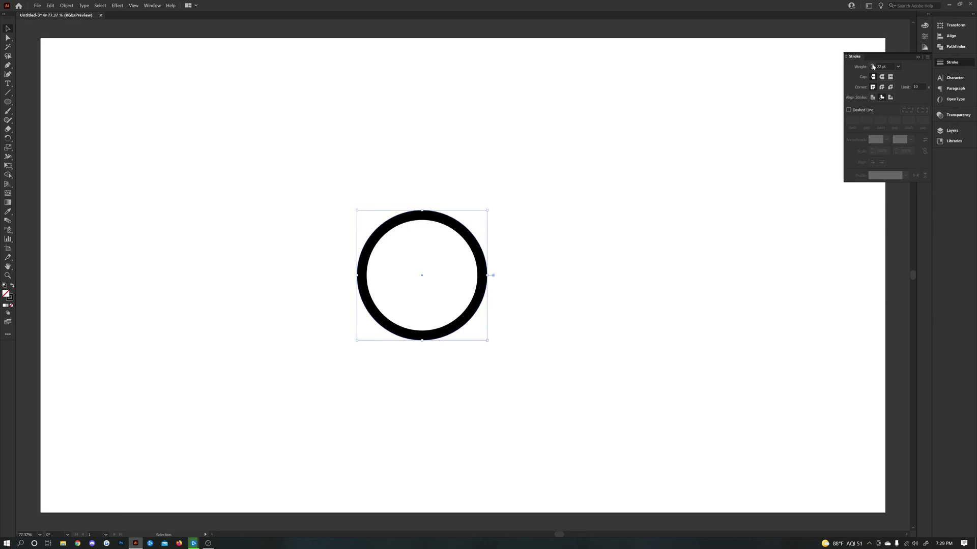
click(873, 67)
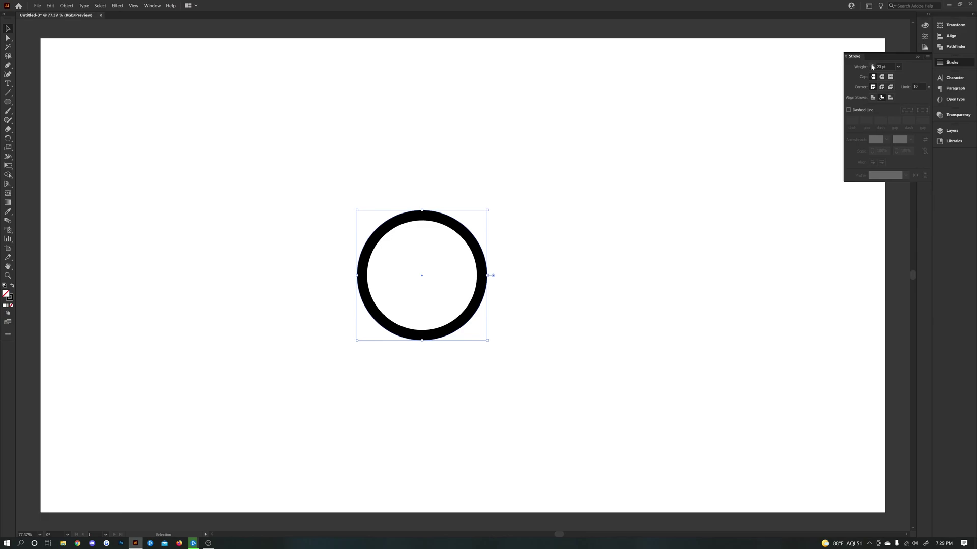
click(871, 65)
click(872, 64)
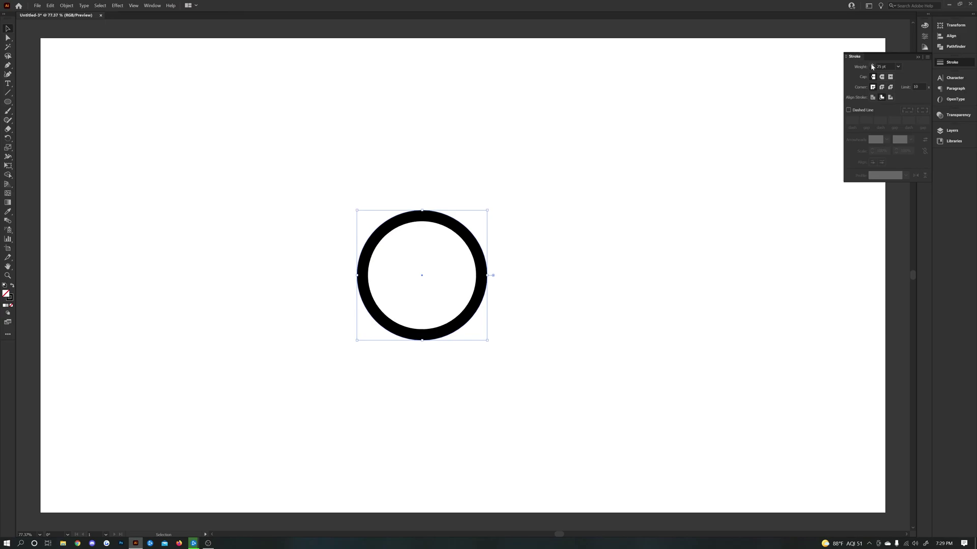
click(872, 65)
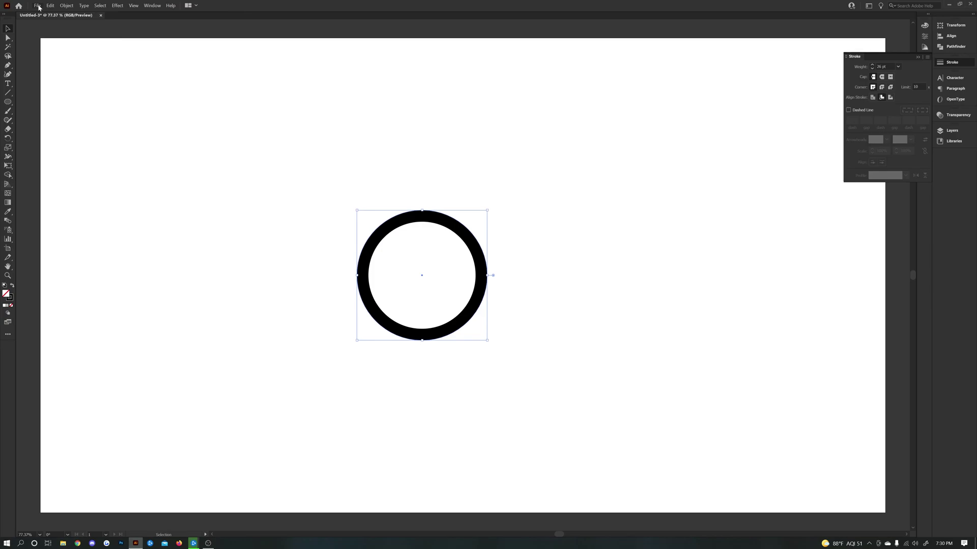
Add an outer copy of the circle with Offset Path, using a 26 pt offset and miter joins
click(67, 7)
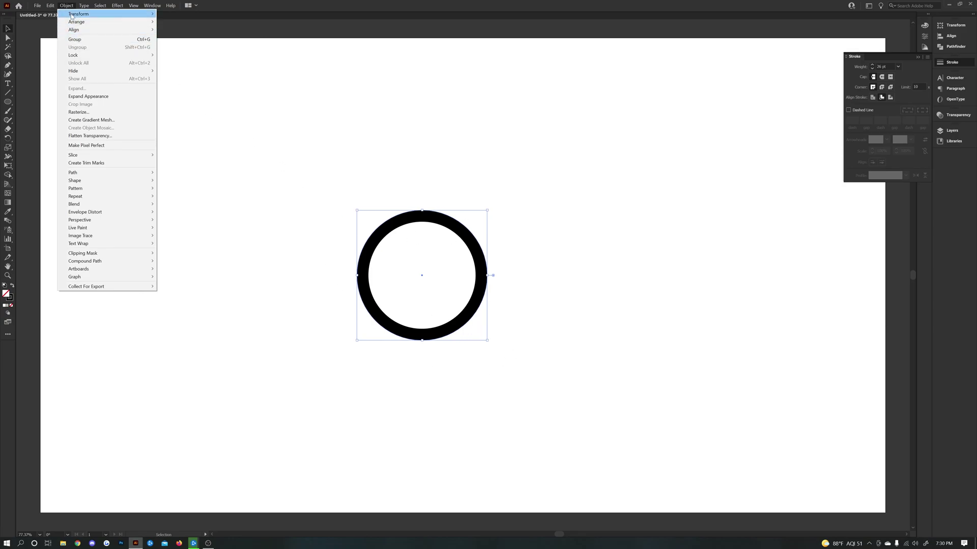
mouse_move(128, 172)
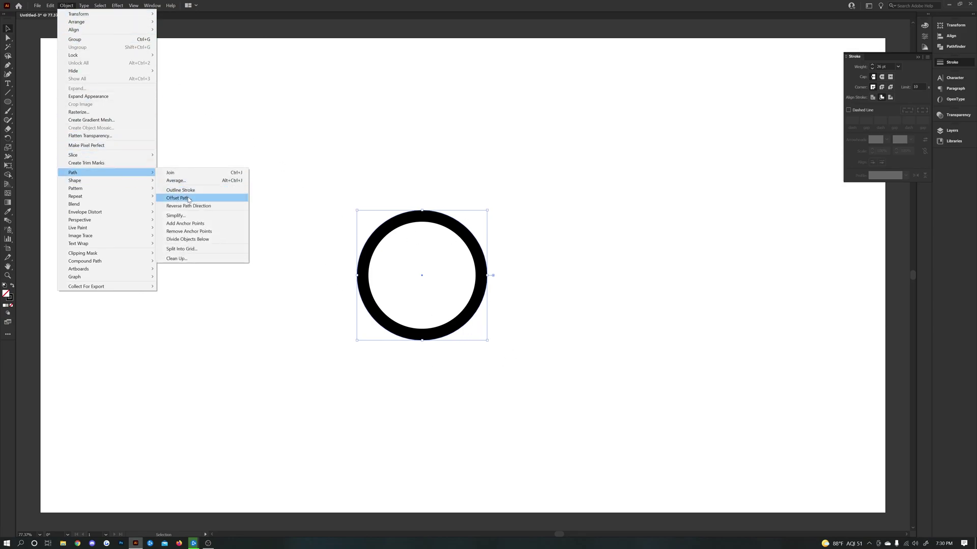
click(187, 198)
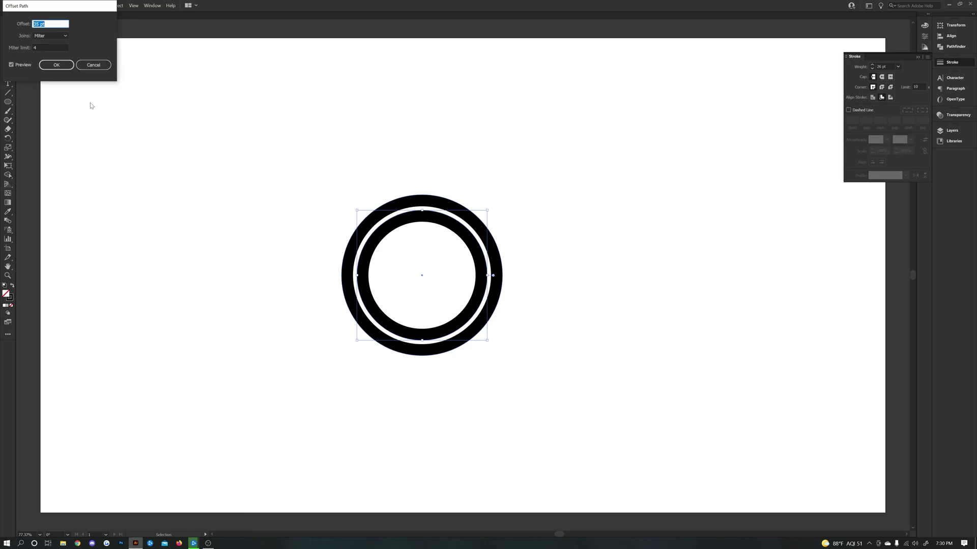
text(26)
click(23, 67)
click(23, 66)
double_click(23, 67)
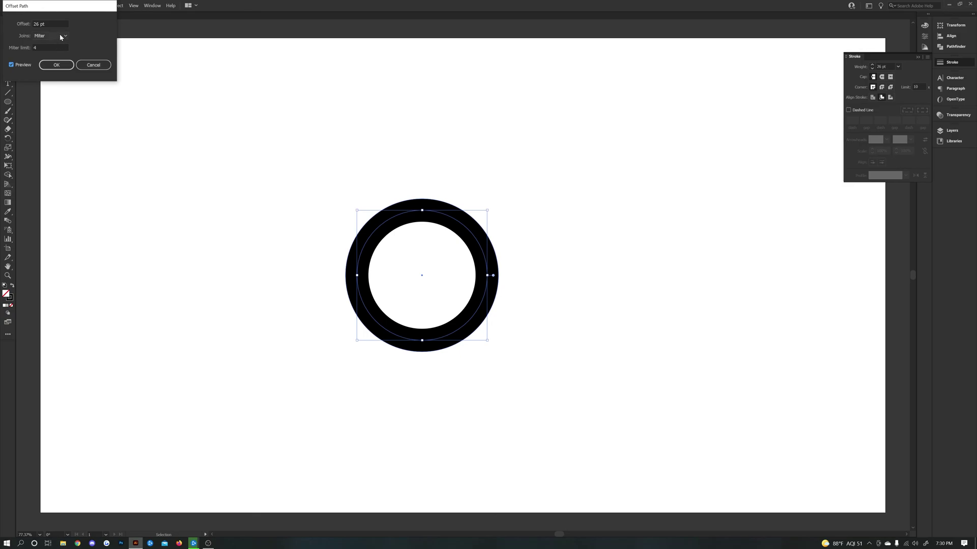
click(47, 24)
click(54, 67)
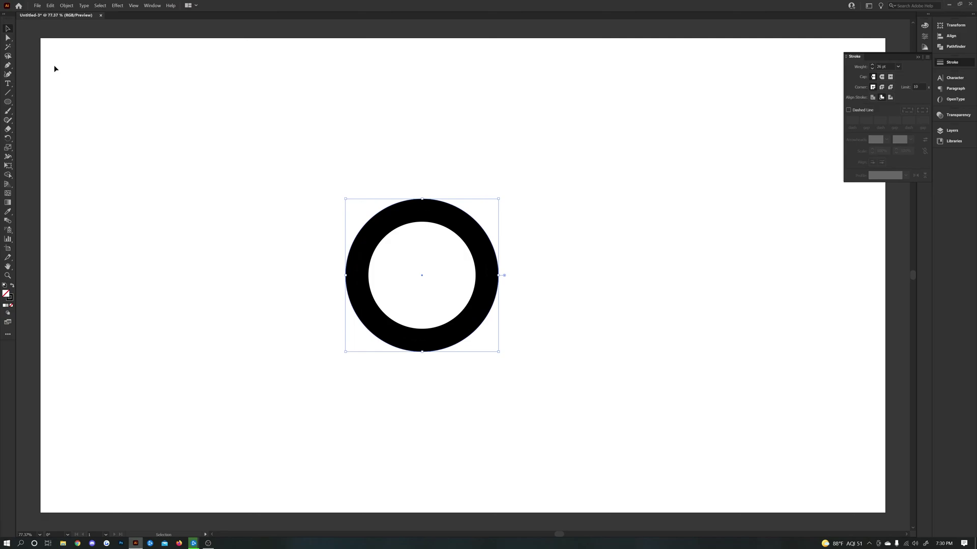
Convert the outer circle's stroke to a filled shape with Outline Stroke
click(68, 6)
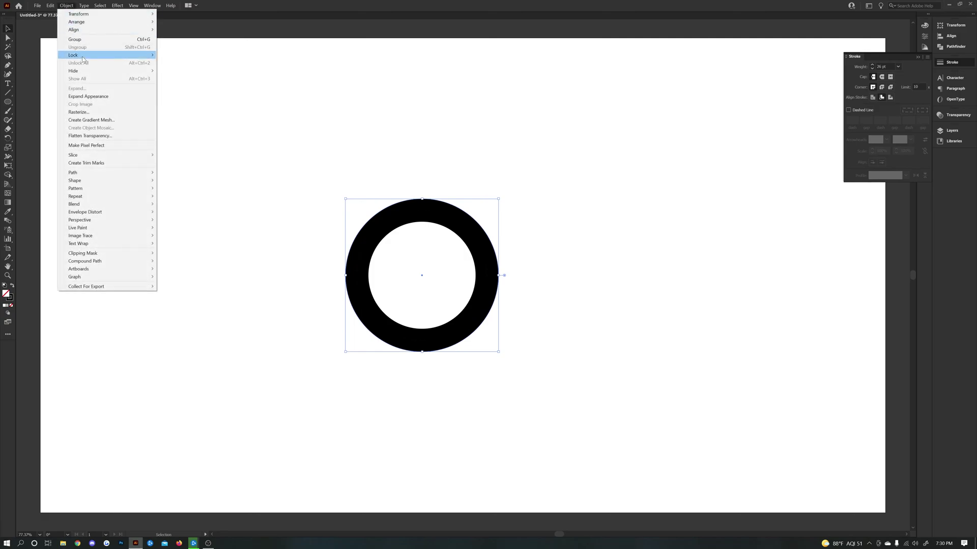
mouse_move(93, 172)
click(168, 188)
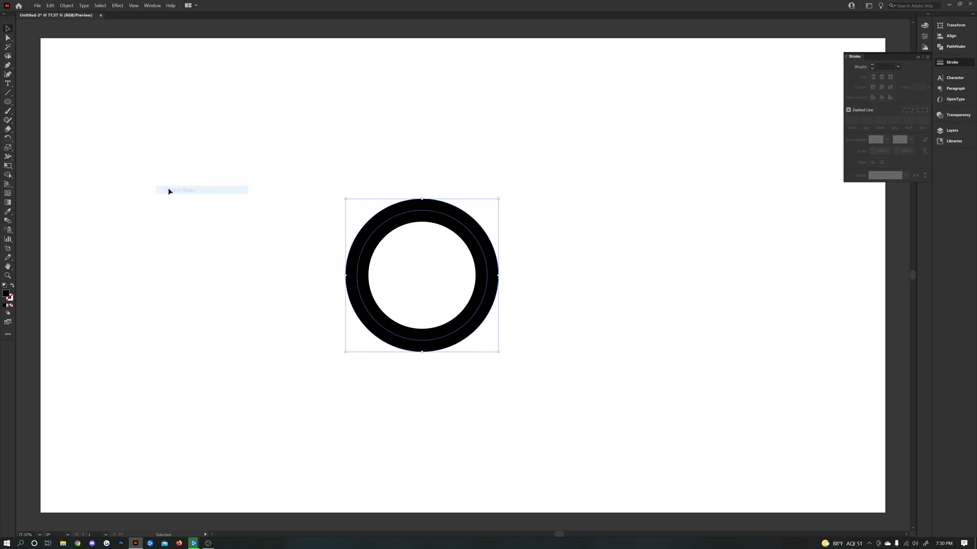
Apply Offset Path to the outlined ring with a 26 pt offset and miter joins
click(67, 6)
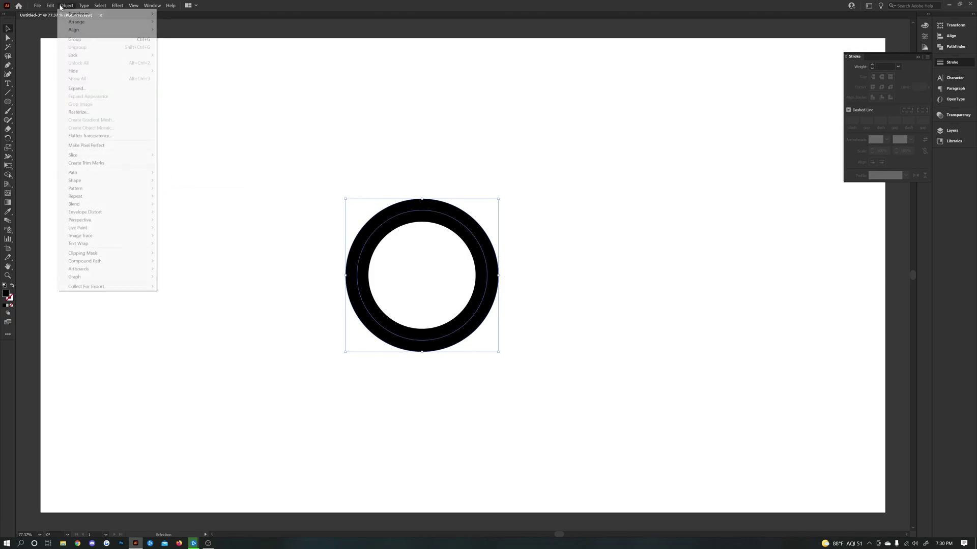
mouse_move(83, 173)
click(178, 198)
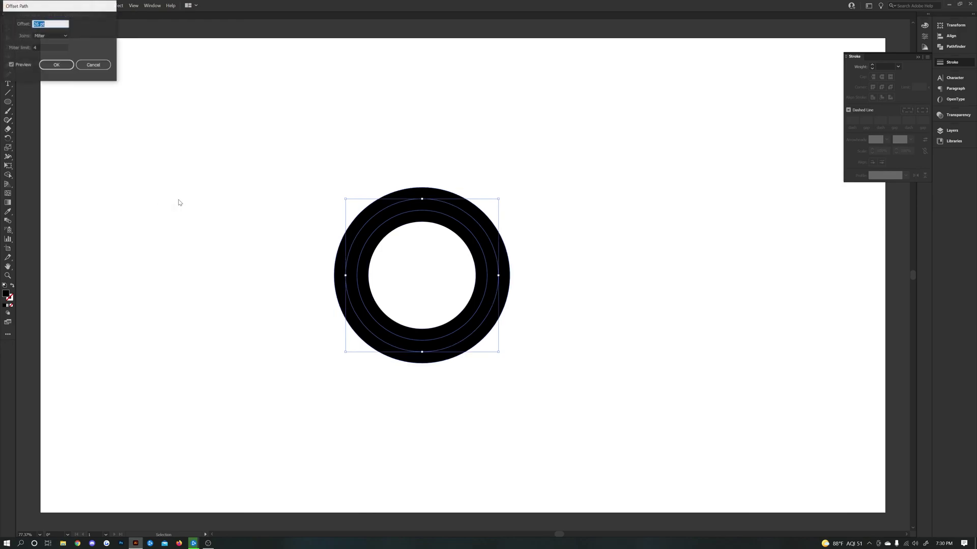
click(57, 64)
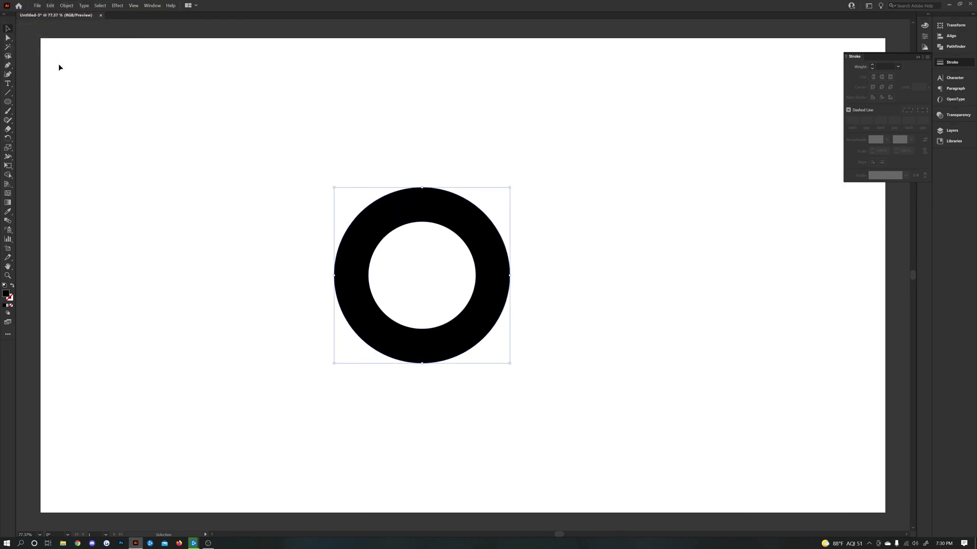
Offset the newly created, larger ring by another 26 pt using miter joins
click(66, 6)
mouse_move(76, 173)
click(179, 198)
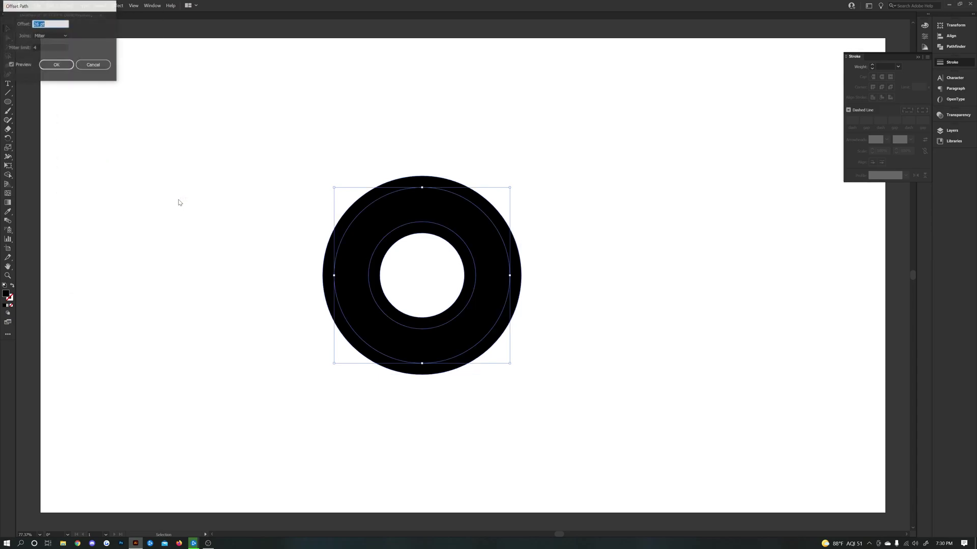
click(57, 65)
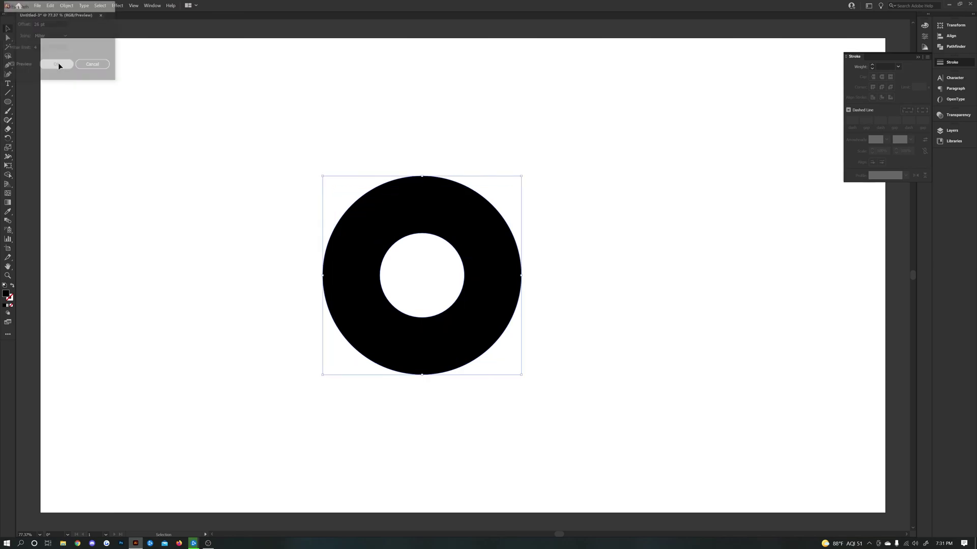
Select all the concentric rings and activate the Shape Builder tool
drag(209, 166, 448, 310)
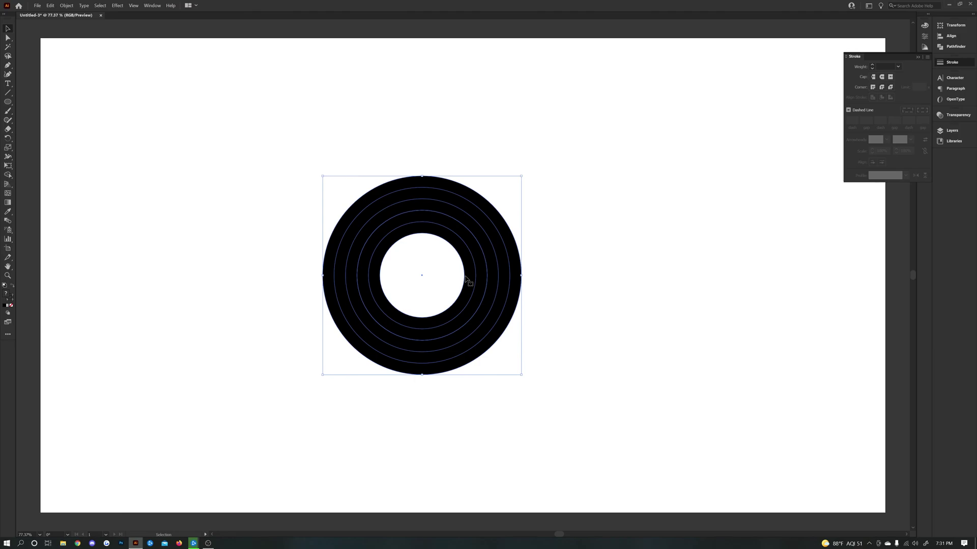
click(146, 201)
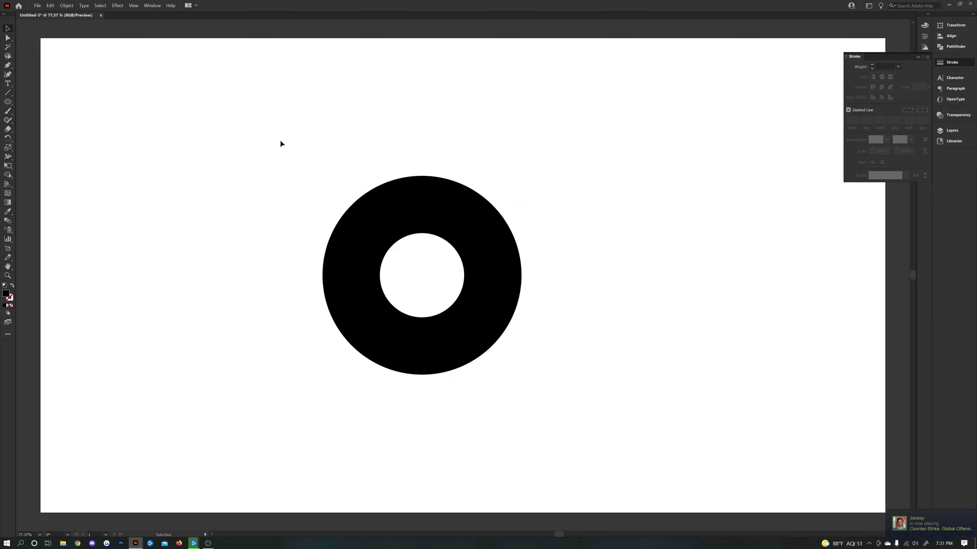
key(ctrl+a)
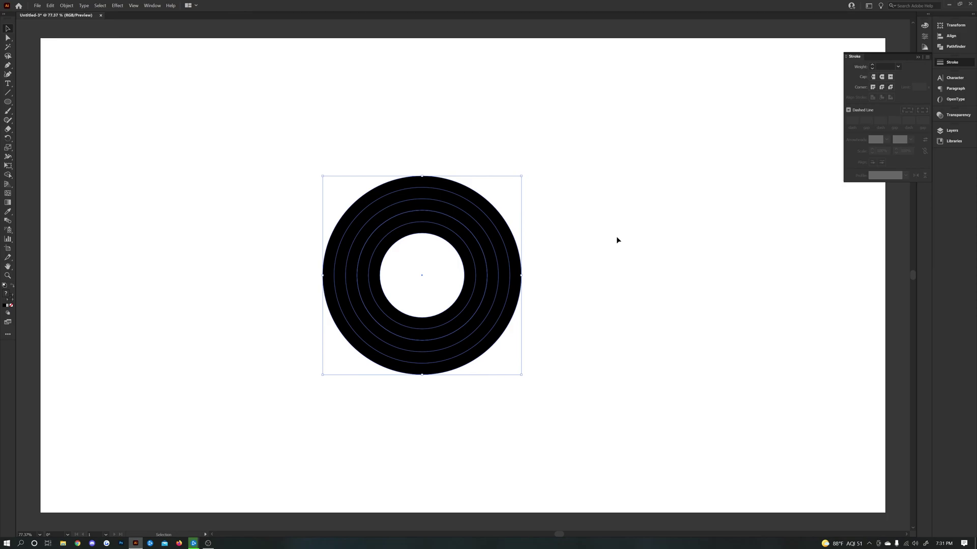
click(11, 176)
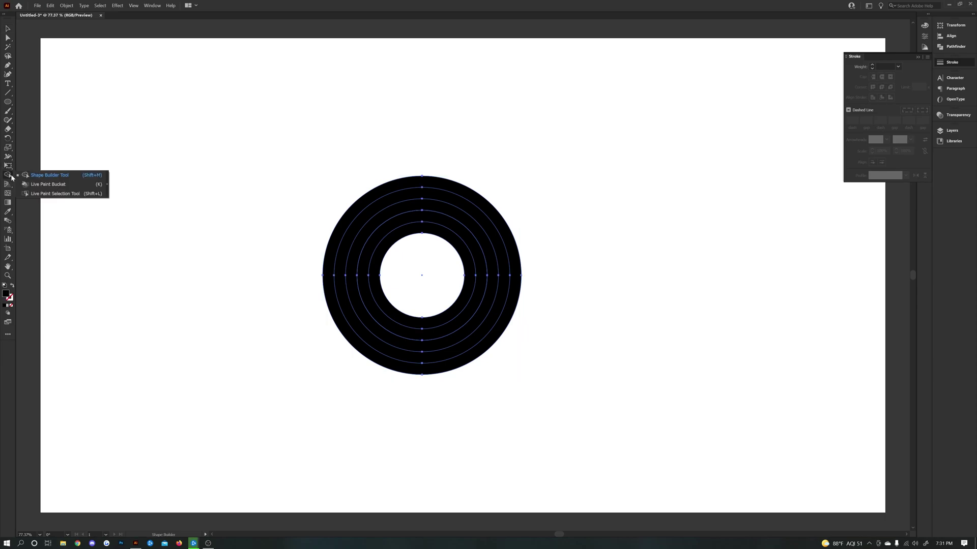
click(40, 175)
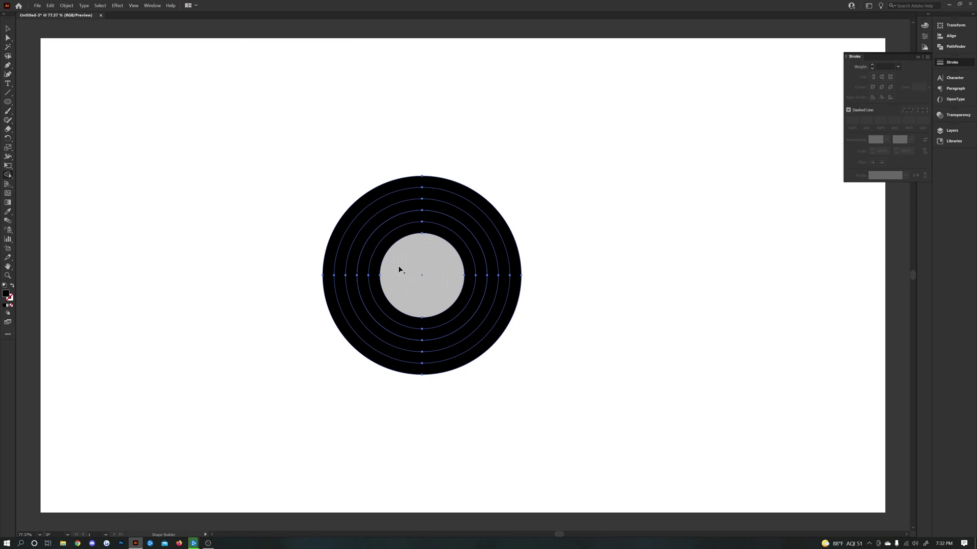
Expand the appearance of all the selected concentric rings
click(66, 6)
mouse_move(101, 173)
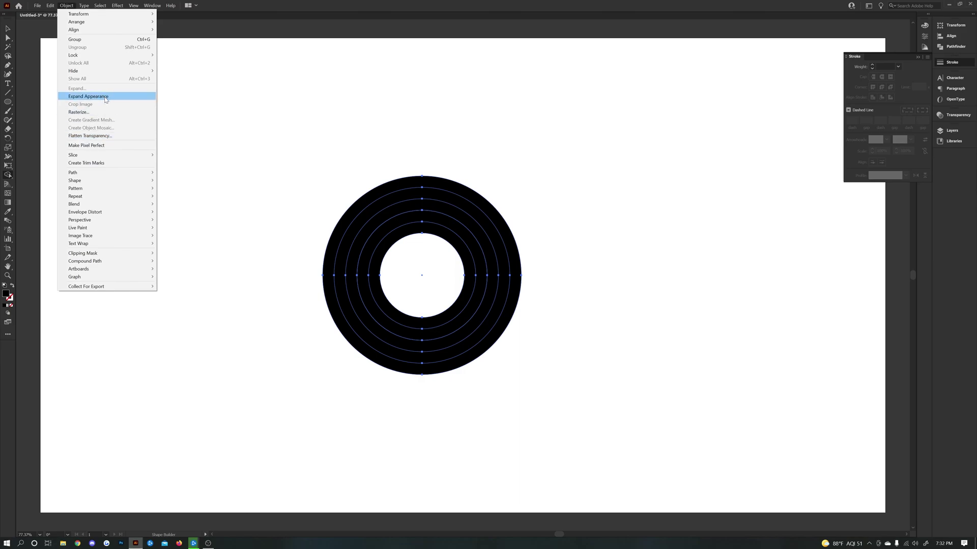
click(105, 98)
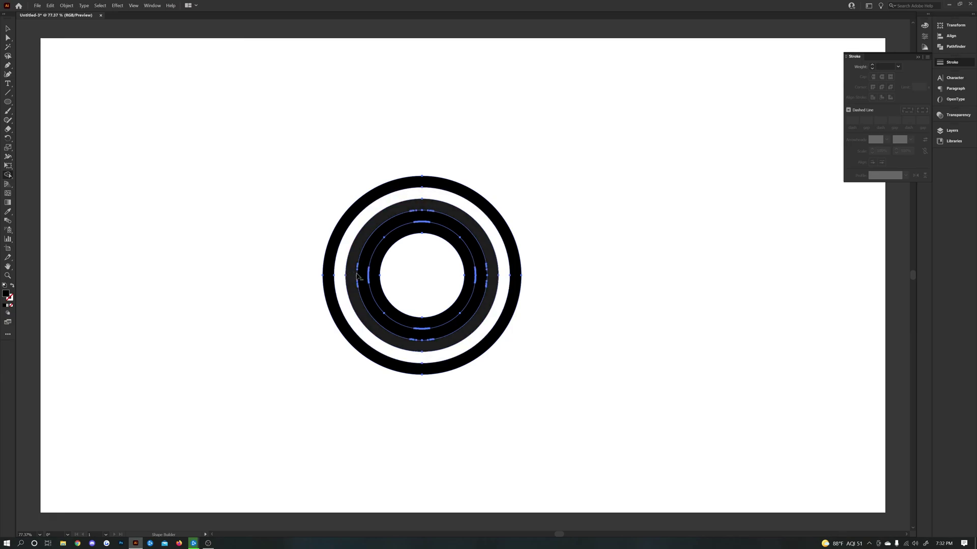
Remove the black fill between the inner and middle rings with Shape Builder, and deselect the artwork
click(363, 277)
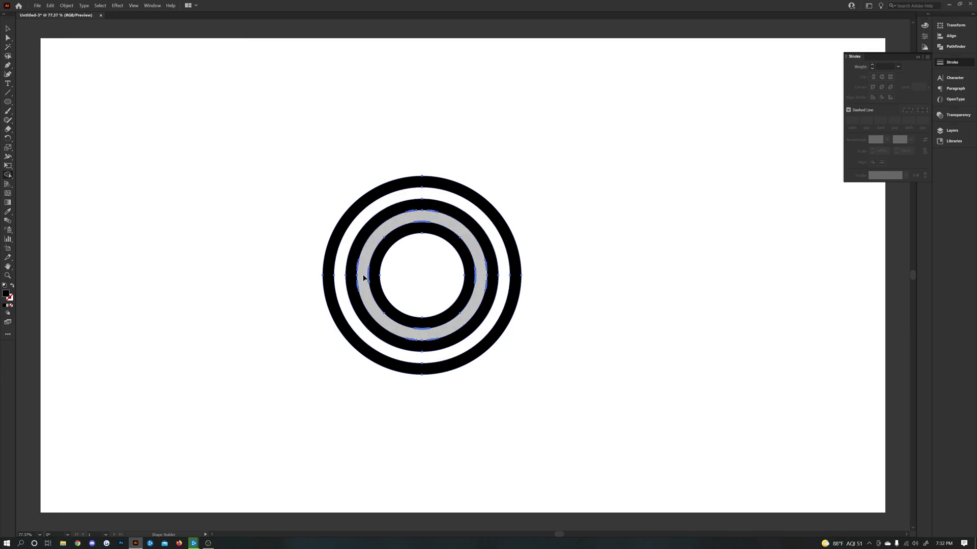
key(v)
click(157, 152)
Examine the ring edges and the spacing between the three concentric rings up close and as a whole
scroll(390, 282, up, 3)
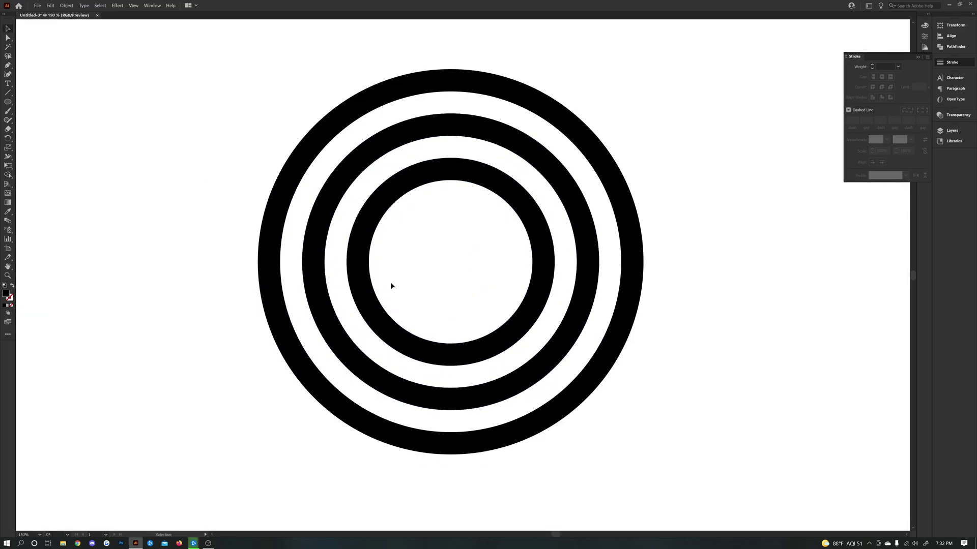
scroll(389, 282, up, 4)
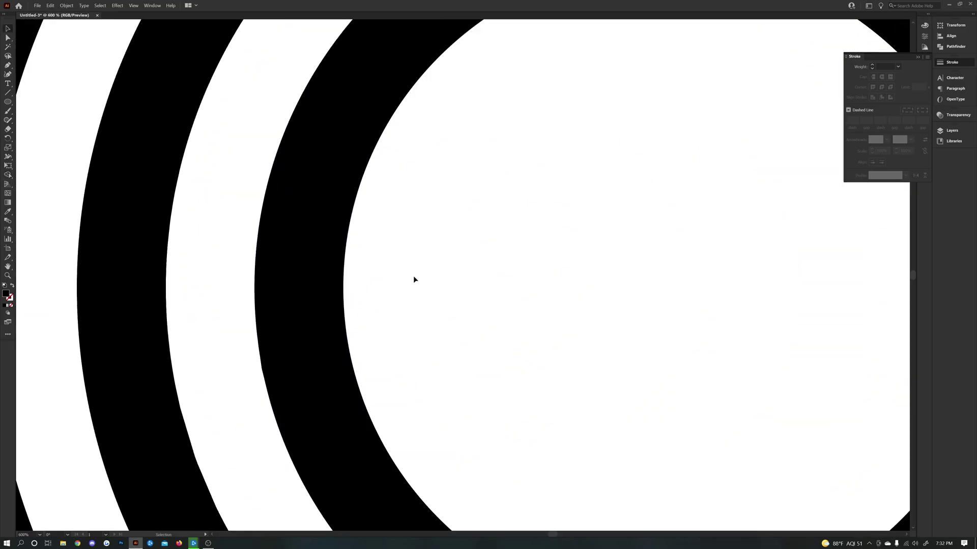
scroll(412, 279, up, 3)
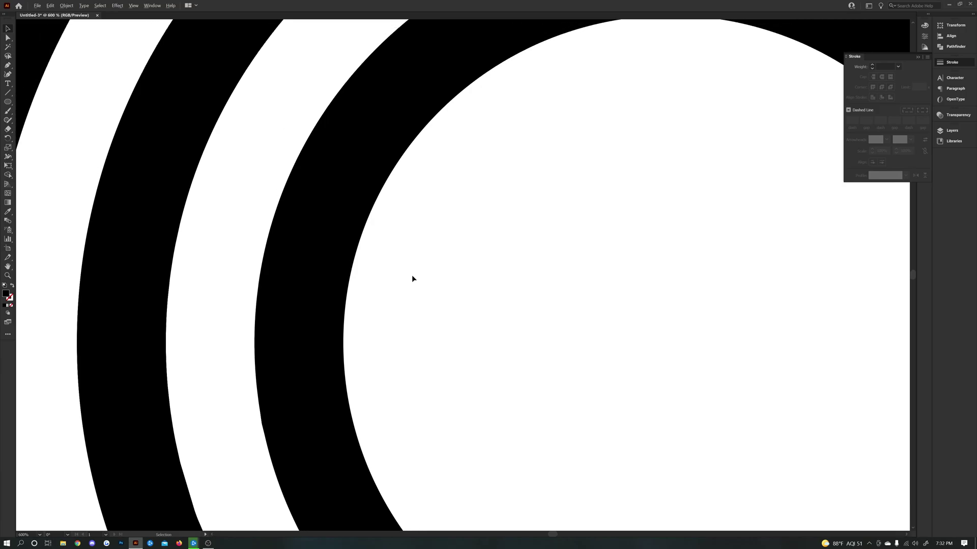
scroll(412, 279, down, 3)
scroll(413, 279, down, 2)
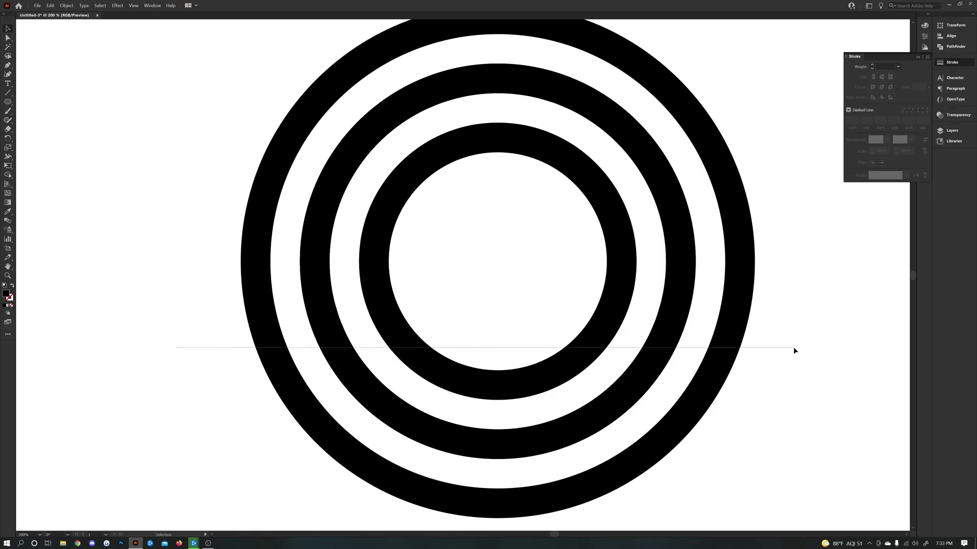
click(308, 263)
click(497, 262)
click(7, 38)
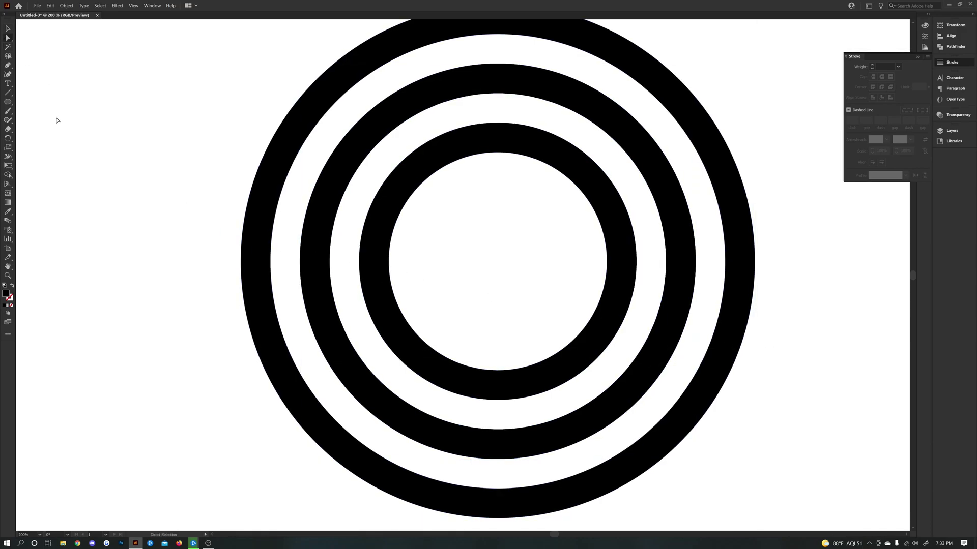
scroll(467, 258, down, 1)
scroll(467, 258, down, 2)
scroll(545, 266, up, 1)
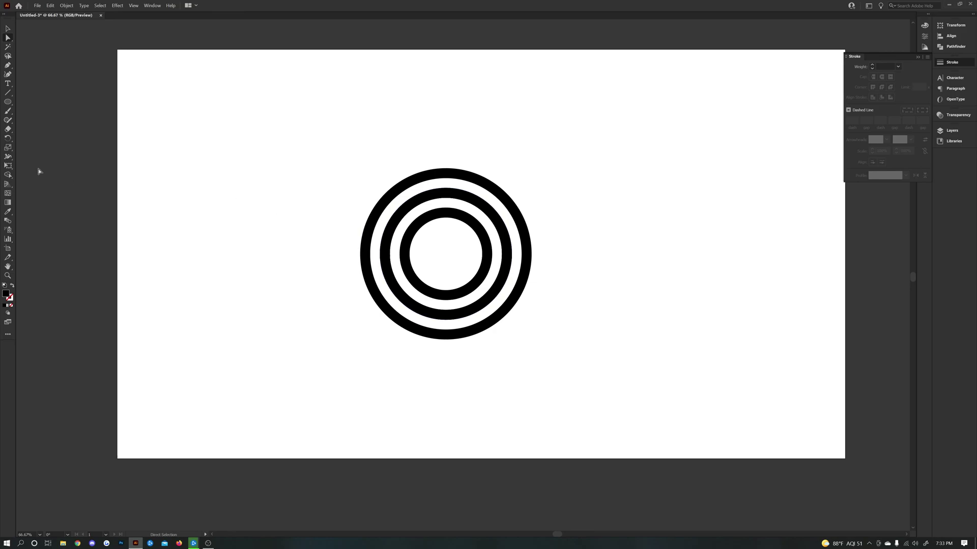
Draw a black square beside the rings with the Rectangle tool and move it to the right of them
click(8, 104)
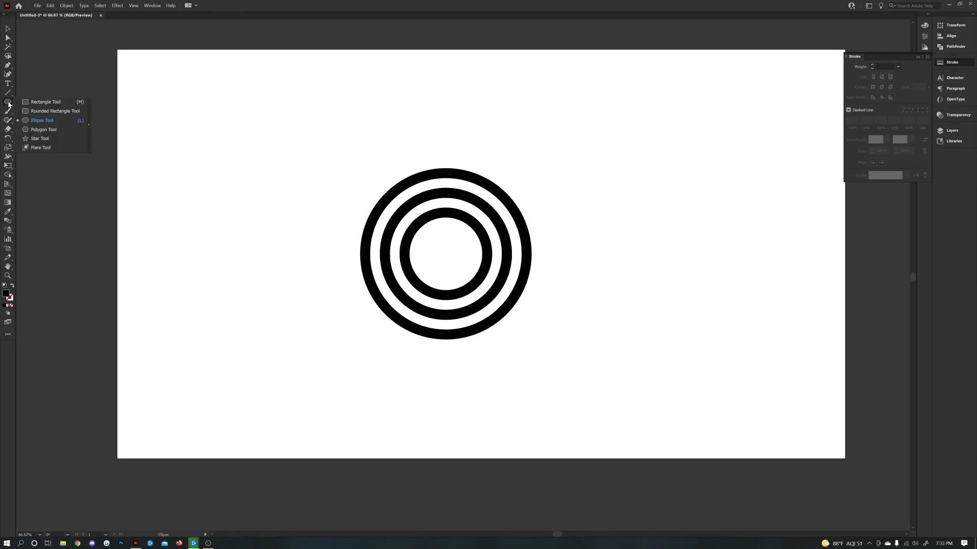
click(31, 103)
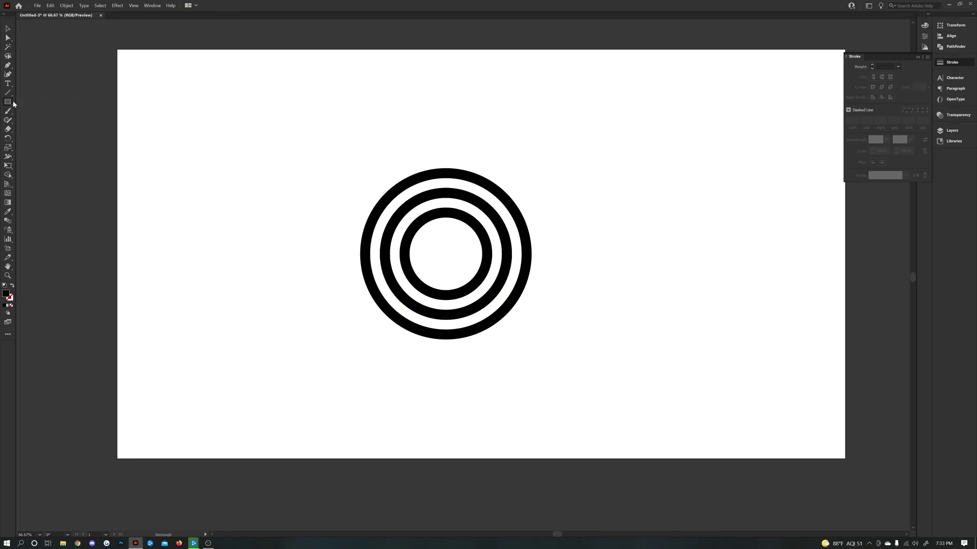
click(9, 103)
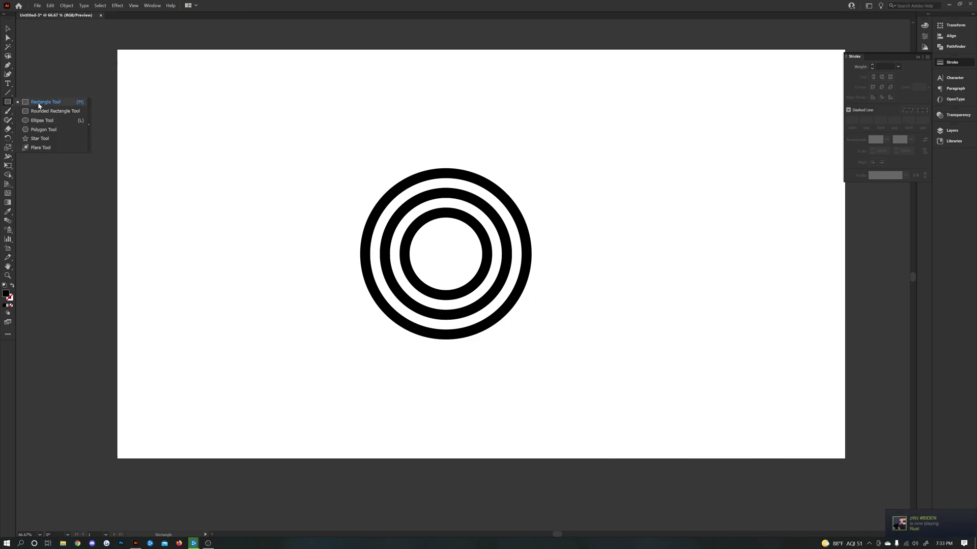
click(43, 103)
drag(206, 201, 287, 283)
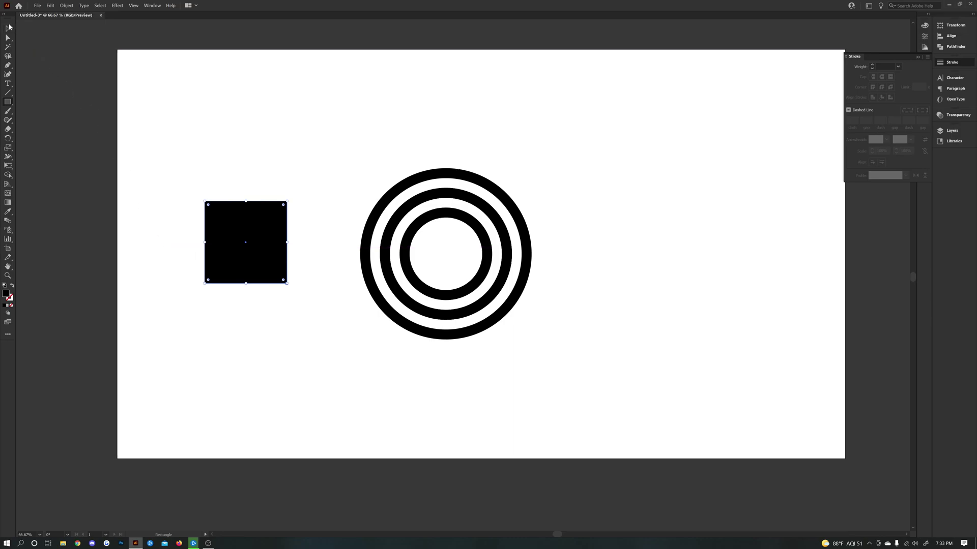
click(9, 28)
drag(245, 233, 719, 231)
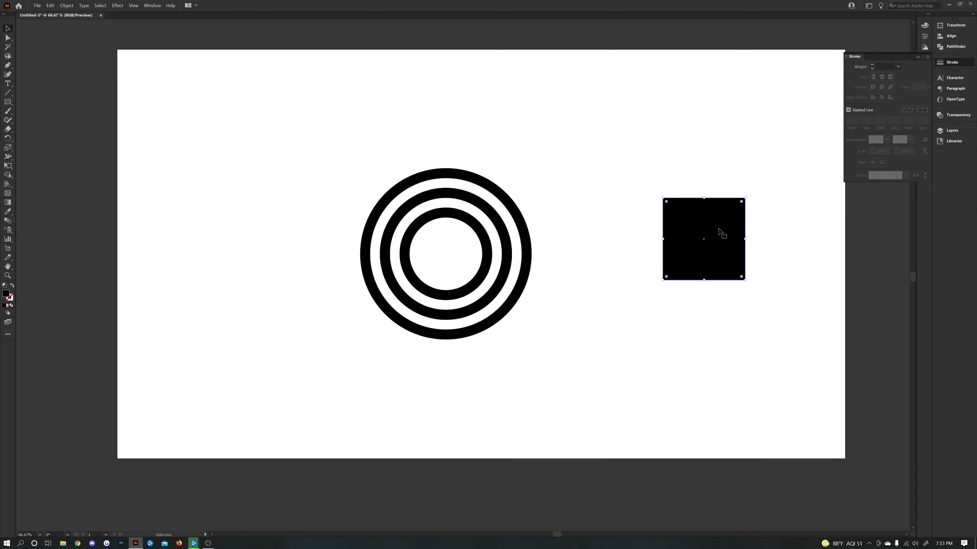
Rotate the square by 45° into a diamond and move it slightly closer to the rings
right_click(719, 231)
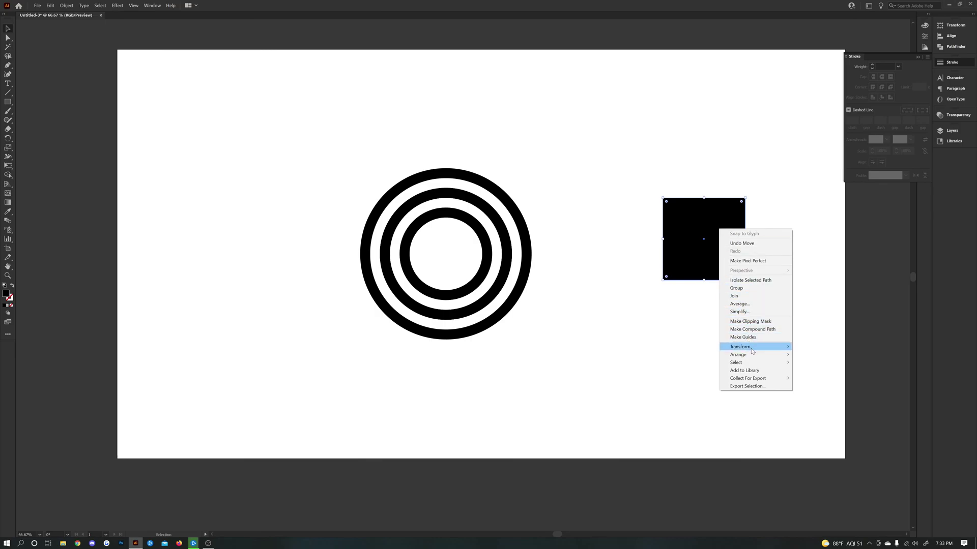
mouse_move(751, 350)
click(809, 365)
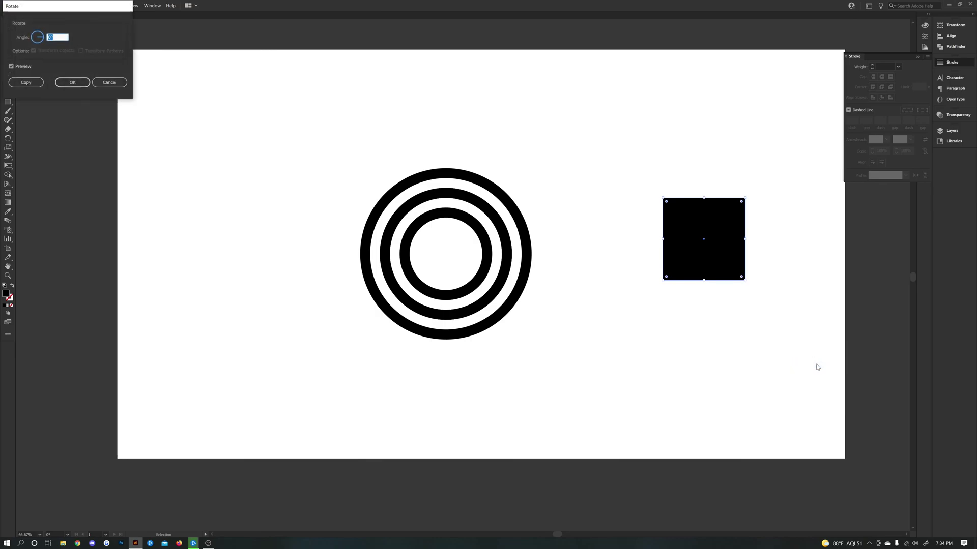
text(45)
click(72, 83)
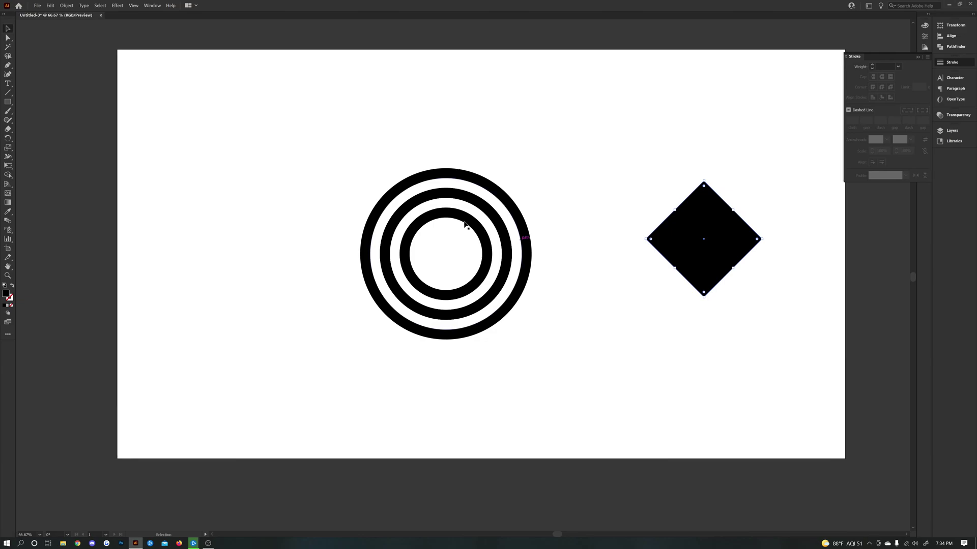
drag(700, 262, 672, 256)
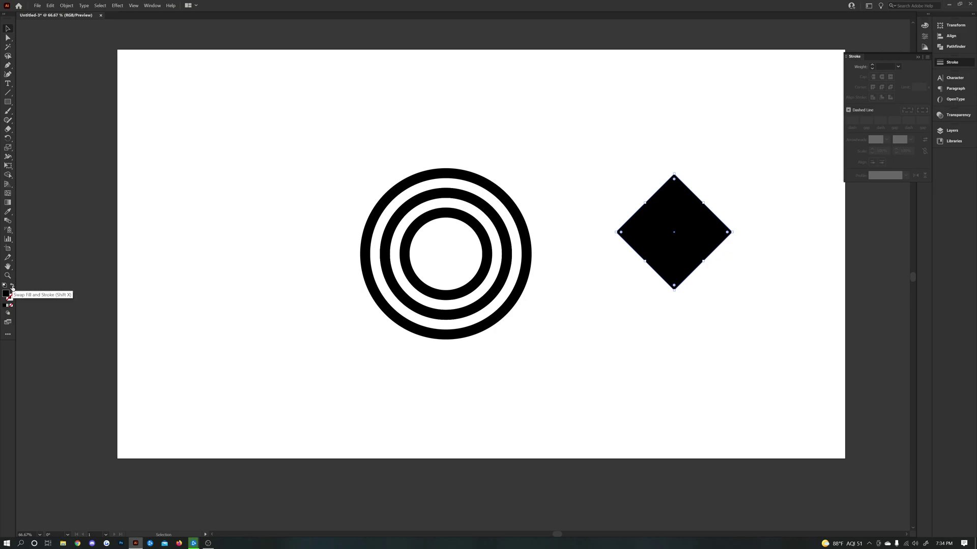
Swap the diamond's fill and stroke, and set its stroke to 26 pt aligned to the inside
click(12, 287)
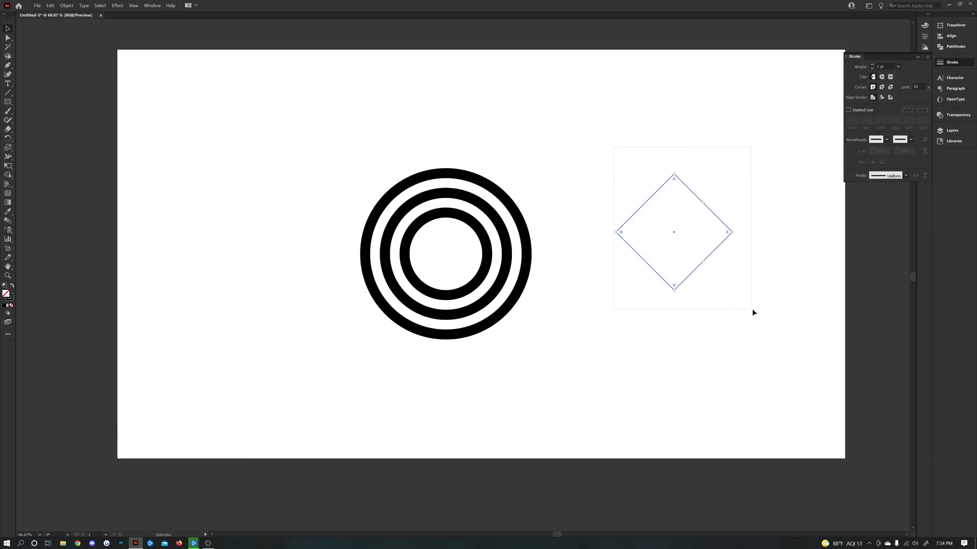
click(873, 65)
click(872, 65)
click(872, 65)
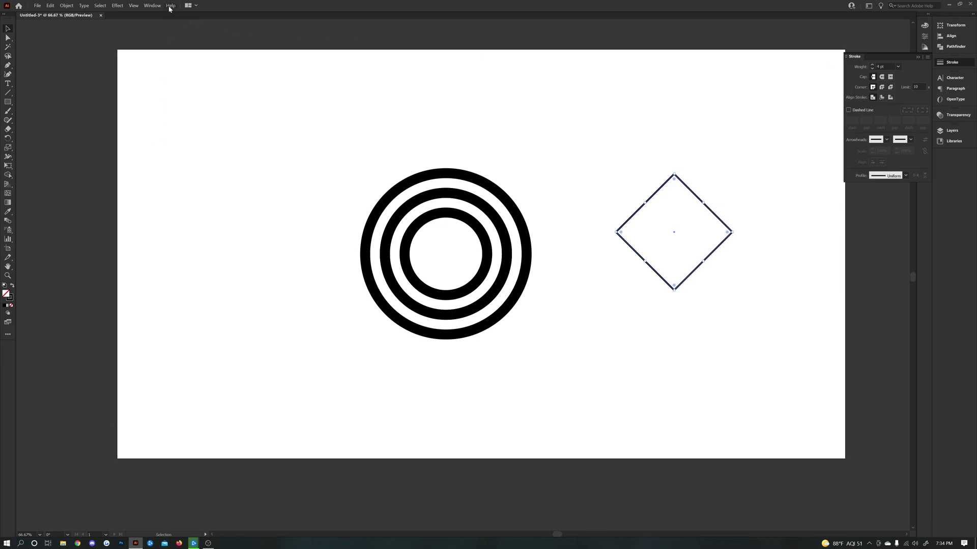
click(153, 6)
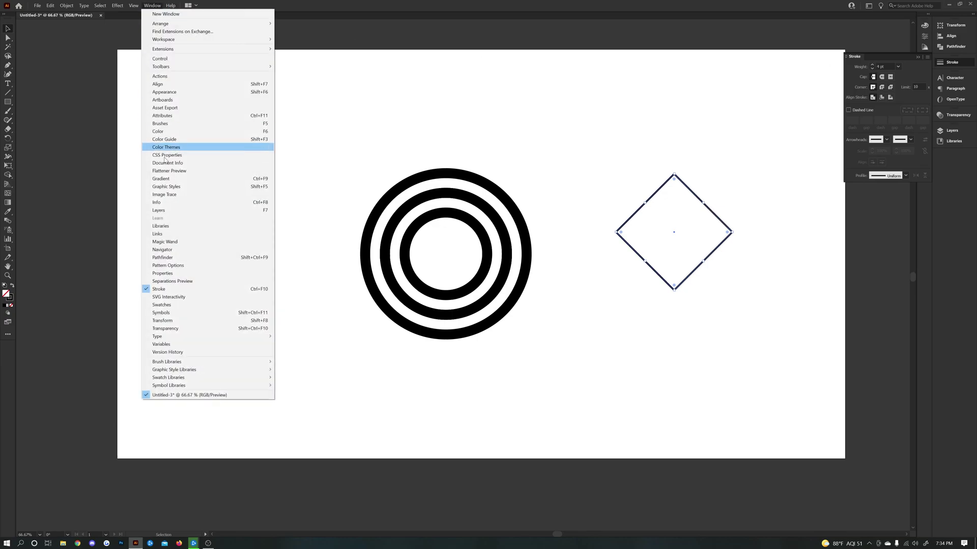
click(872, 65)
click(872, 65)
click(872, 65)
click(873, 65)
click(872, 66)
click(872, 65)
click(872, 65)
click(873, 66)
click(872, 66)
click(872, 65)
click(872, 65)
click(873, 65)
click(872, 65)
click(873, 65)
click(872, 66)
click(873, 66)
click(872, 65)
click(872, 66)
click(873, 66)
click(873, 65)
click(873, 66)
click(873, 66)
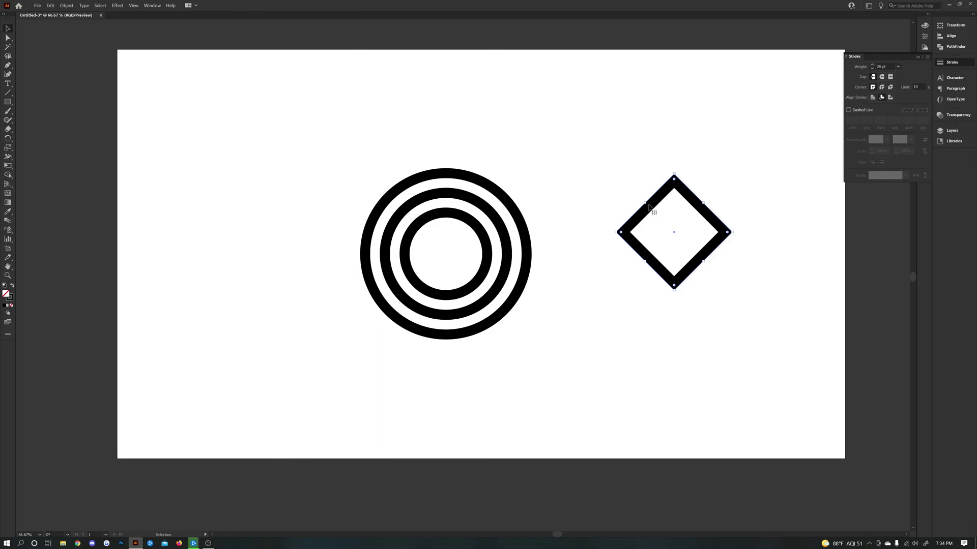
Place the diamond in front of the rings' right half and scale it up proportionally to the outer ring's height
drag(657, 213, 484, 233)
key(ctrl+shift+bracketright)
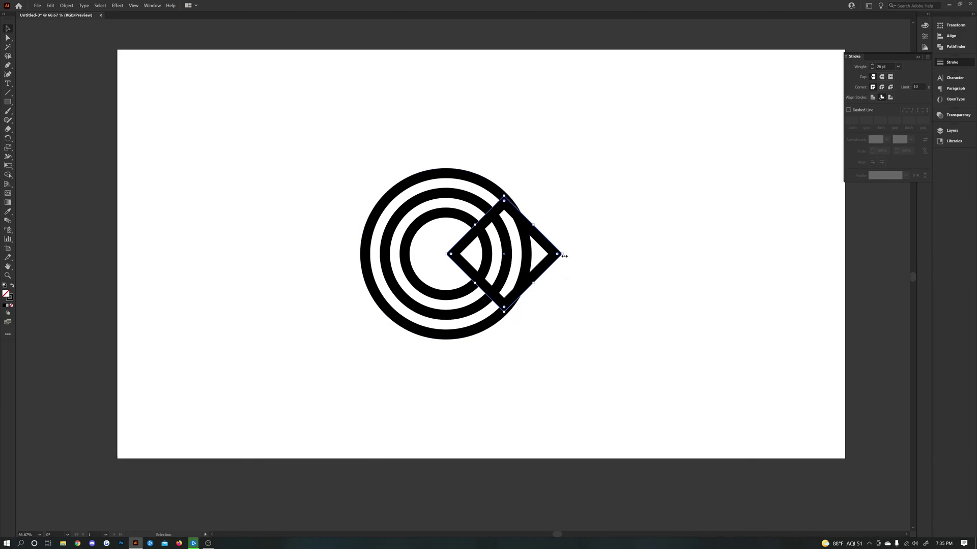
mouse_move(565, 256)
mouse_down()
mouse_move(620, 264)
mouse_move(594, 250)
mouse_move(604, 248)
mouse_move(598, 243)
mouse_up()
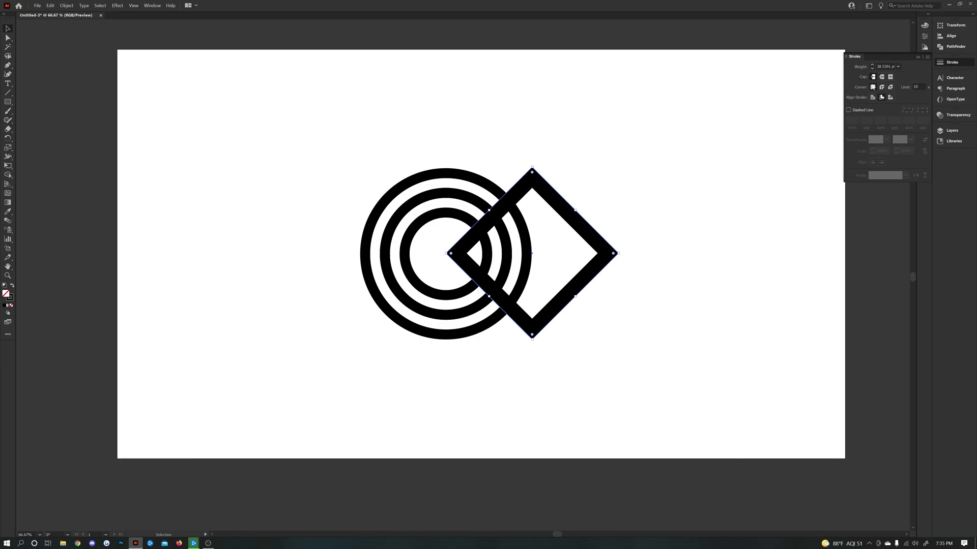
Set the enlarged diamond's stroke weight back to 26 pt and position its left corner near the rings' center
click(878, 68)
click(750, 218)
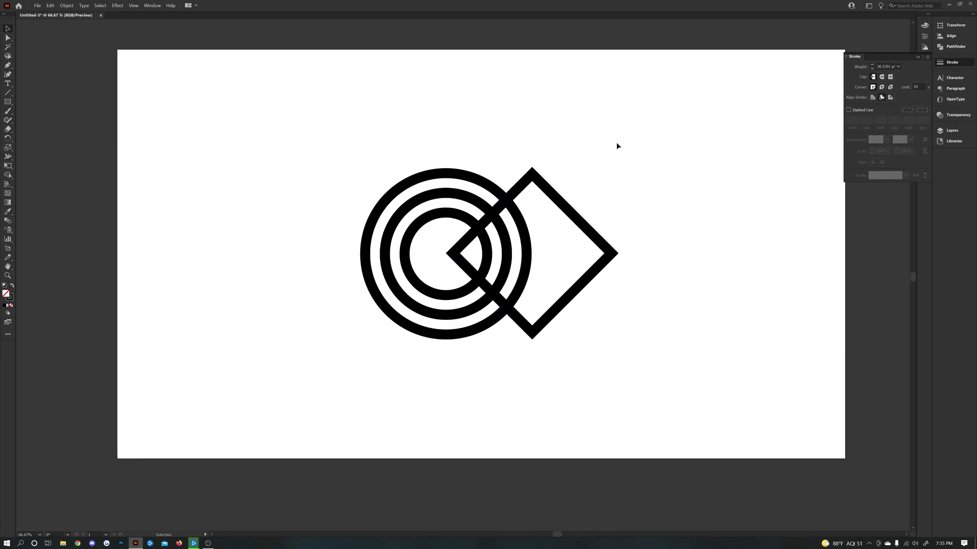
drag(517, 191, 519, 192)
scroll(453, 267, up, 1)
alt+scroll(457, 273, up, 3)
drag(458, 274, 457, 273)
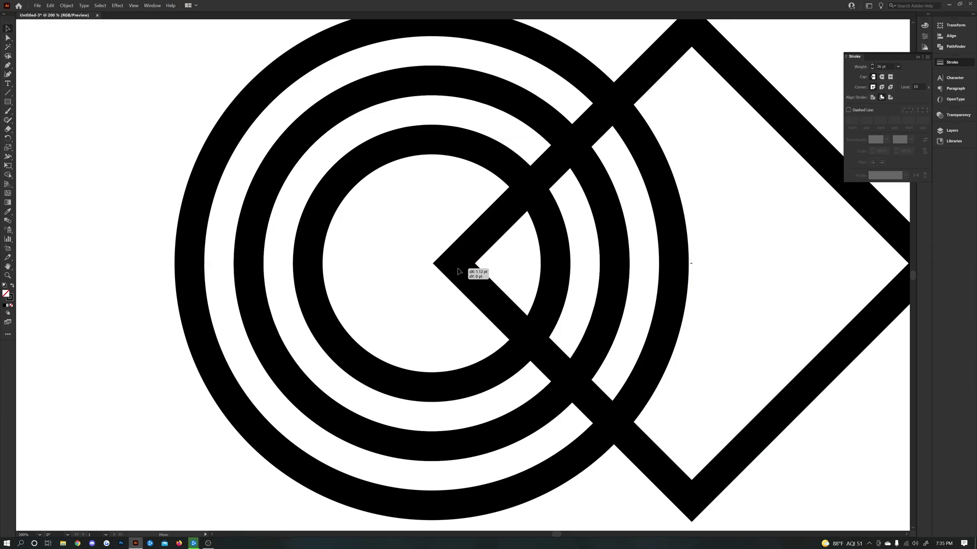
key(ctrl+minus)
key(ctrl+minus)
key(ctrl+minus)
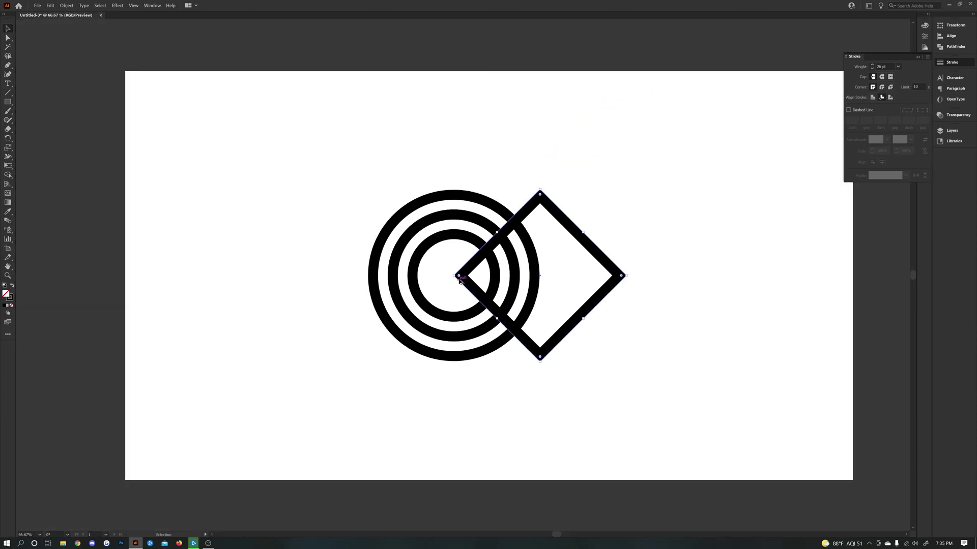
key(ctrl+plus)
key(ctrl+plus)
mouse_move(478, 274)
mouse_down()
mouse_move(489, 274)
mouse_move(479, 276)
mouse_up()
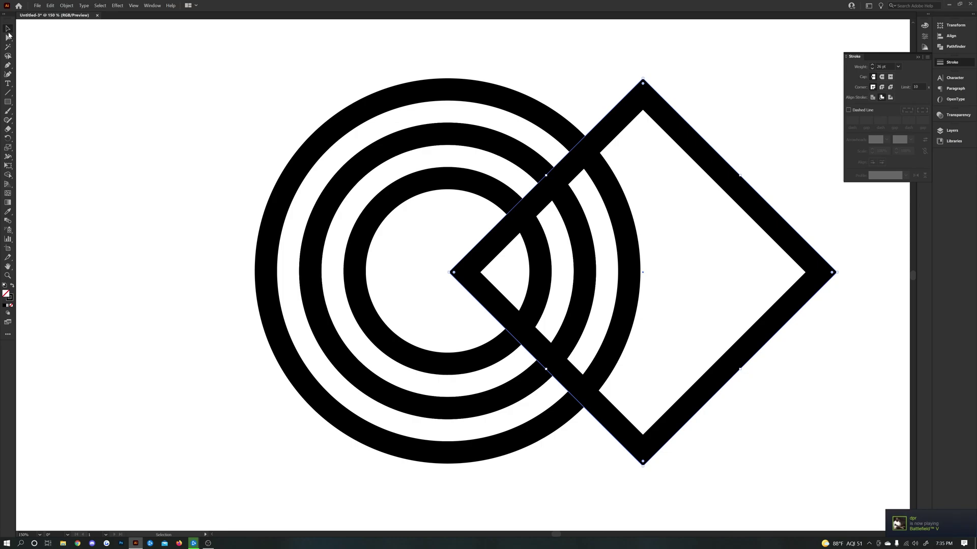
mouse_move(472, 275)
mouse_down()
mouse_move(513, 282)
mouse_move(469, 279)
mouse_up()
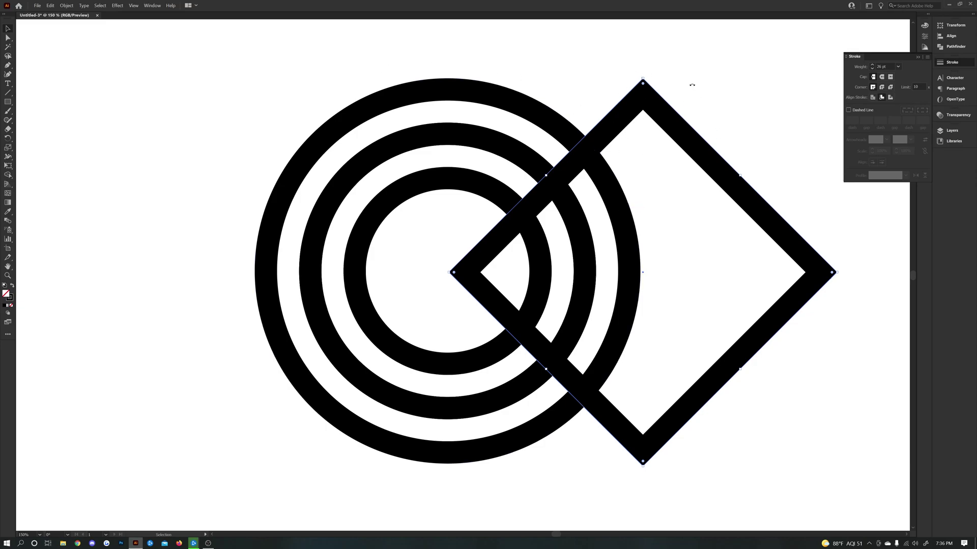
Expand the diamond's appearance and nudge it slightly upward to line up with the outer ring
click(74, 6)
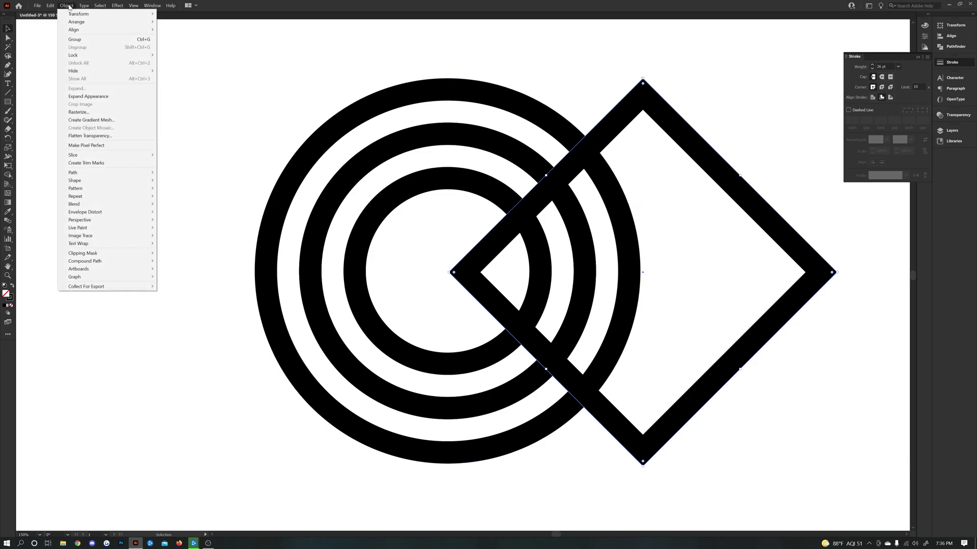
click(96, 92)
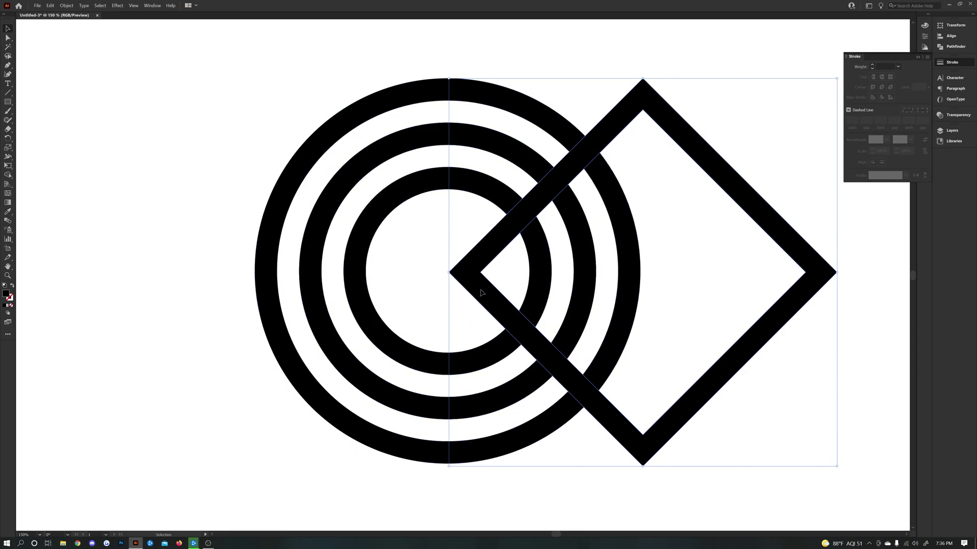
drag(481, 291, 481, 290)
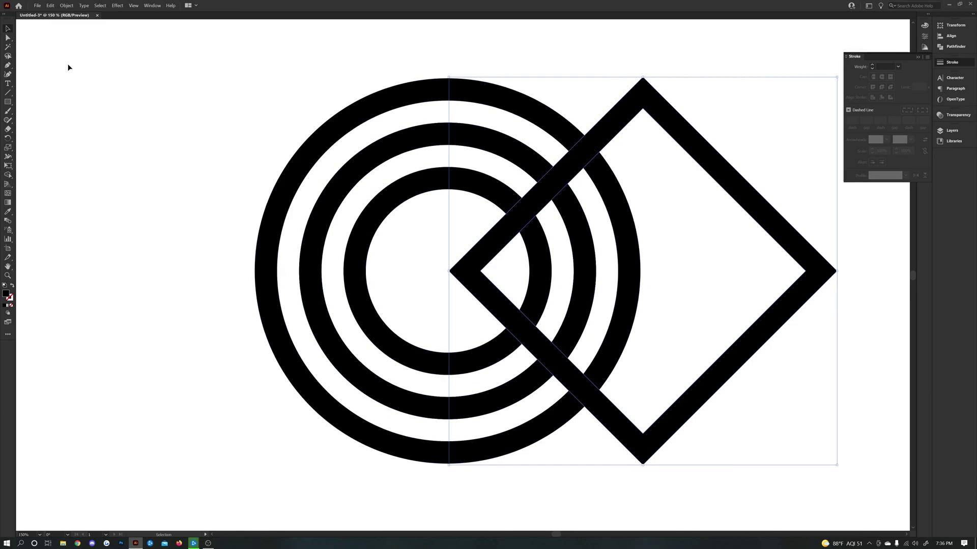
key(ctrl+minus)
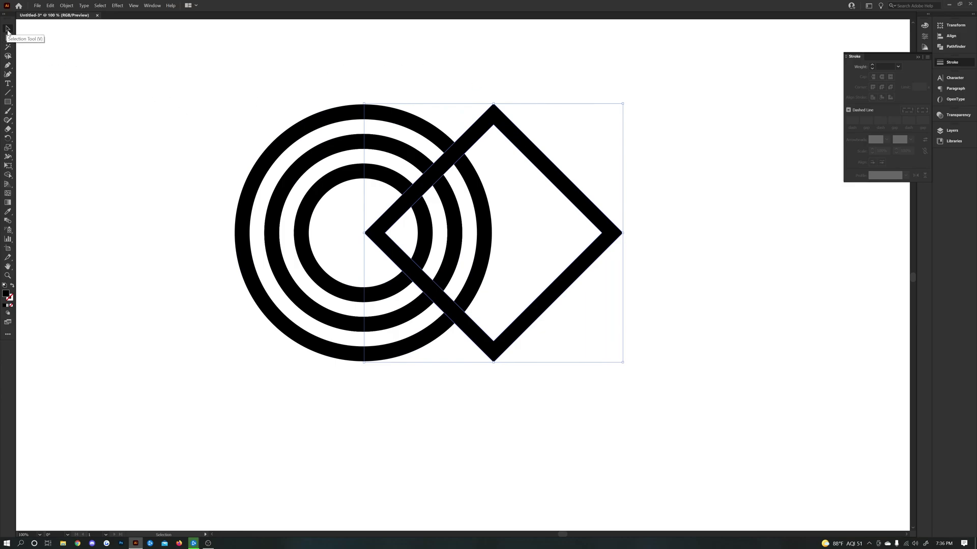
Select the rings and diamond and remove the ring segments inside the diamond and its corner inside the inner ring with Shape Builder
drag(156, 85, 702, 440)
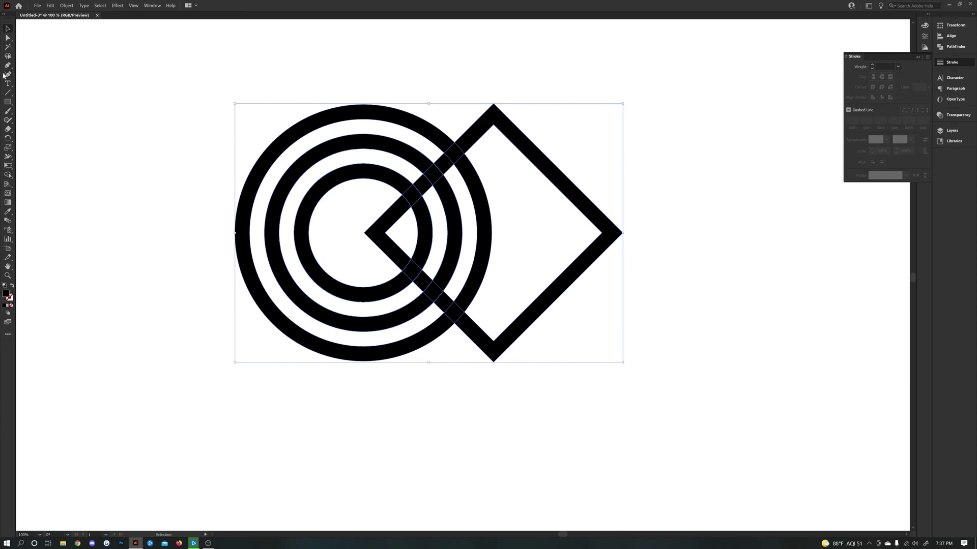
click(8, 175)
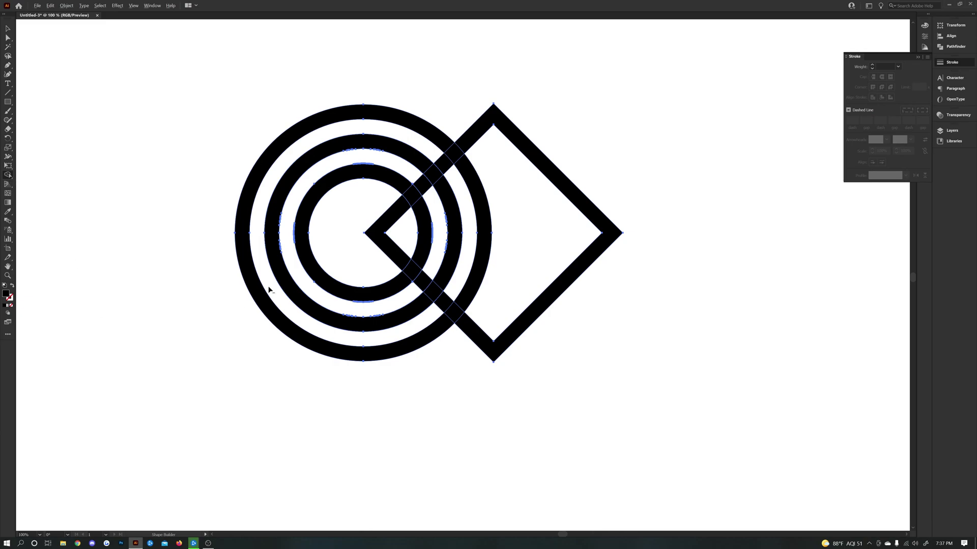
alt+click(430, 219)
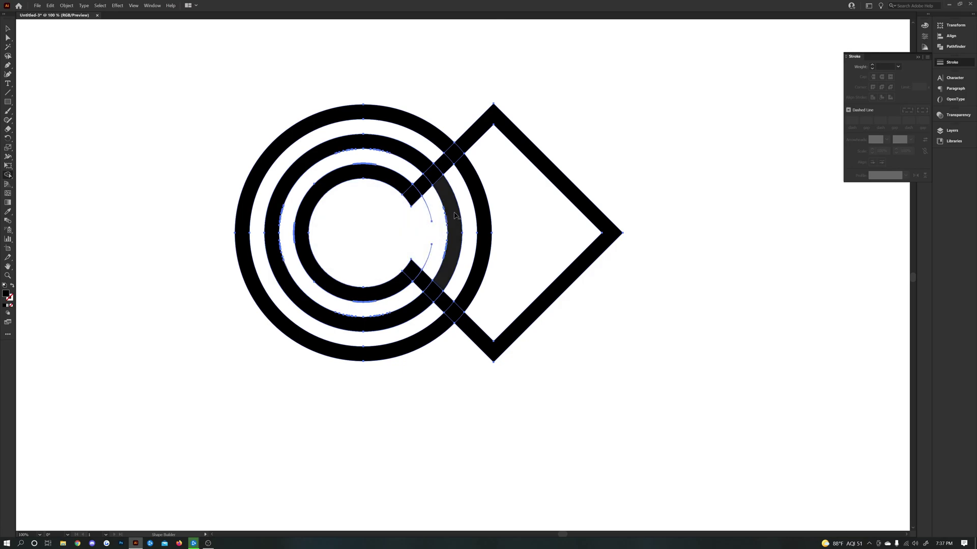
alt+click(450, 219)
alt+click(481, 206)
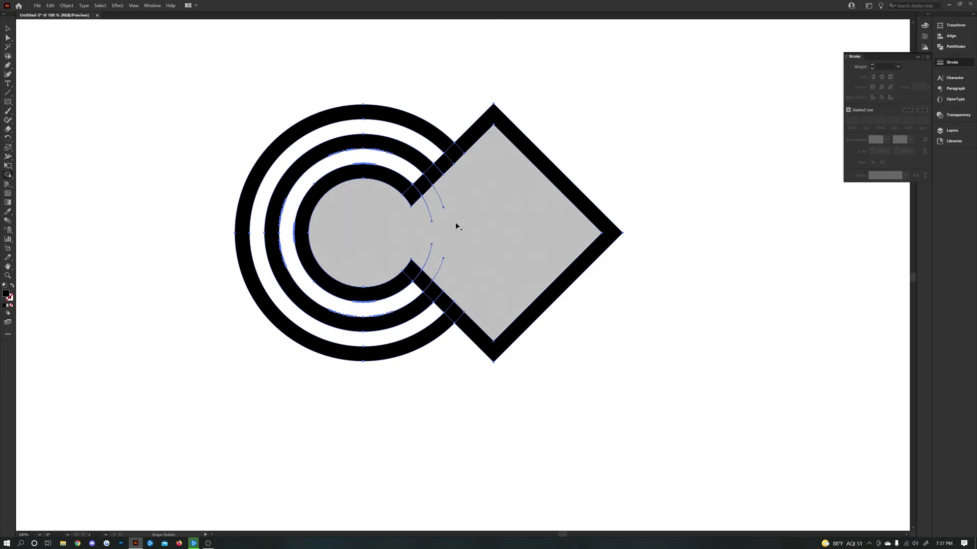
Remove the leftover ring fragments inside the diamond and the diamond's outline outside the rings with Shape Builder, then deselect the artwork
scroll(424, 260, up, 2)
alt+click(430, 258)
alt+click(459, 285)
drag(455, 121, 455, 121)
scroll(413, 230, down, 3)
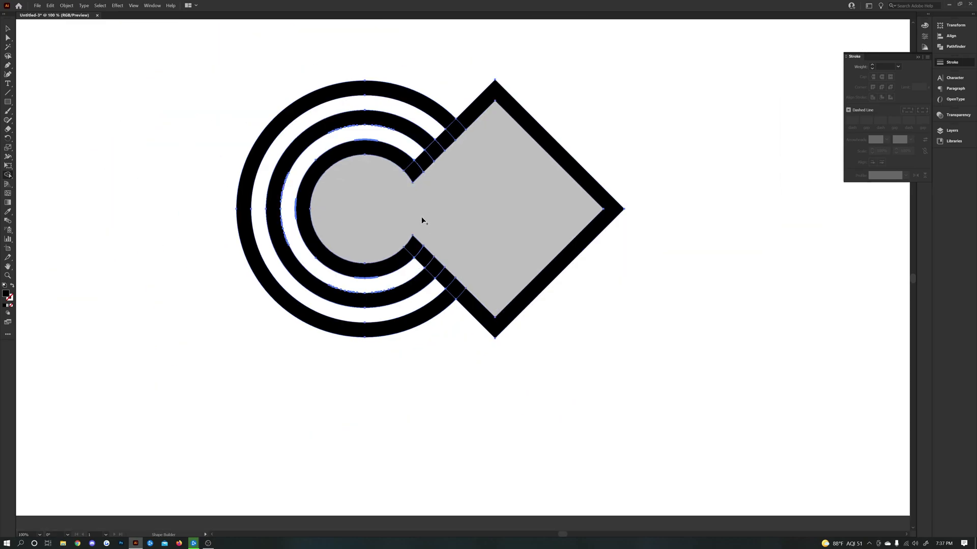
alt+click(509, 248)
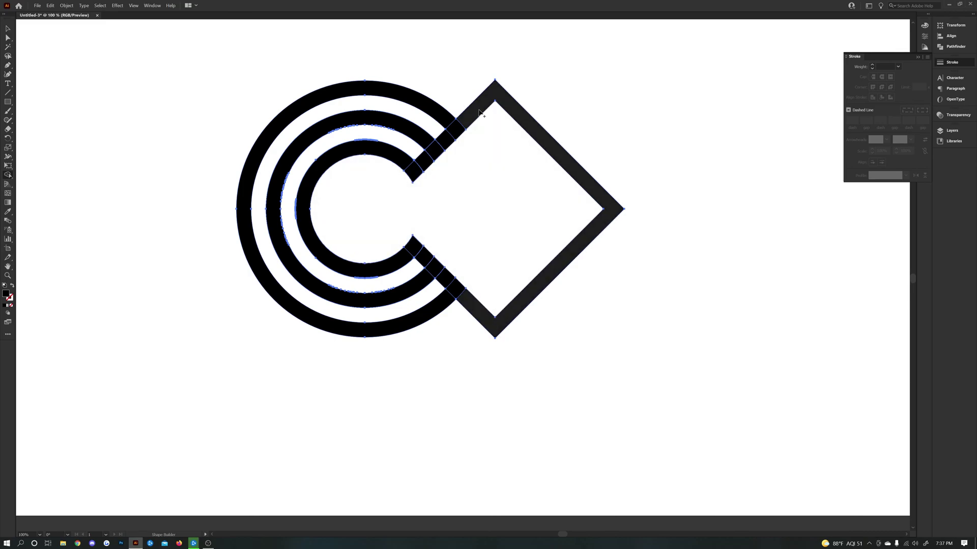
alt+click(479, 110)
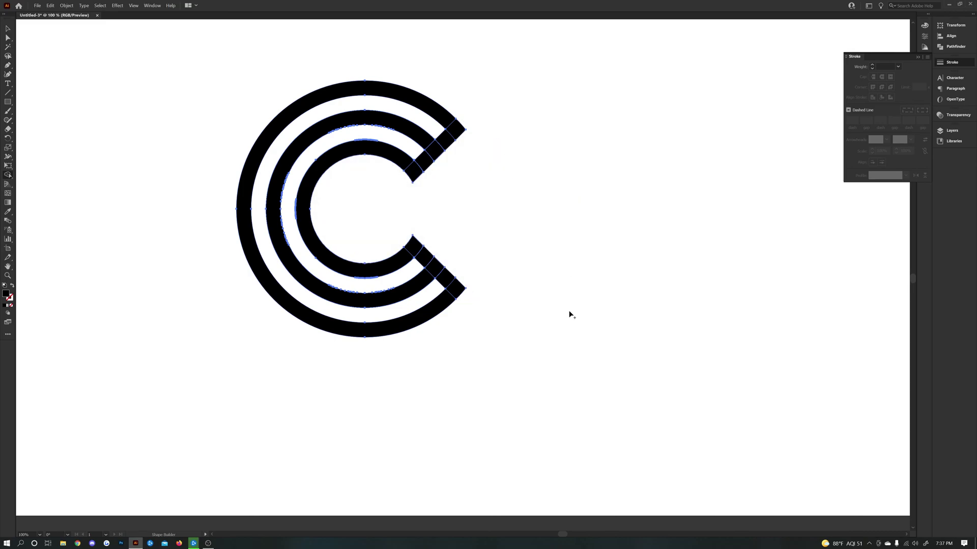
key(v)
click(99, 118)
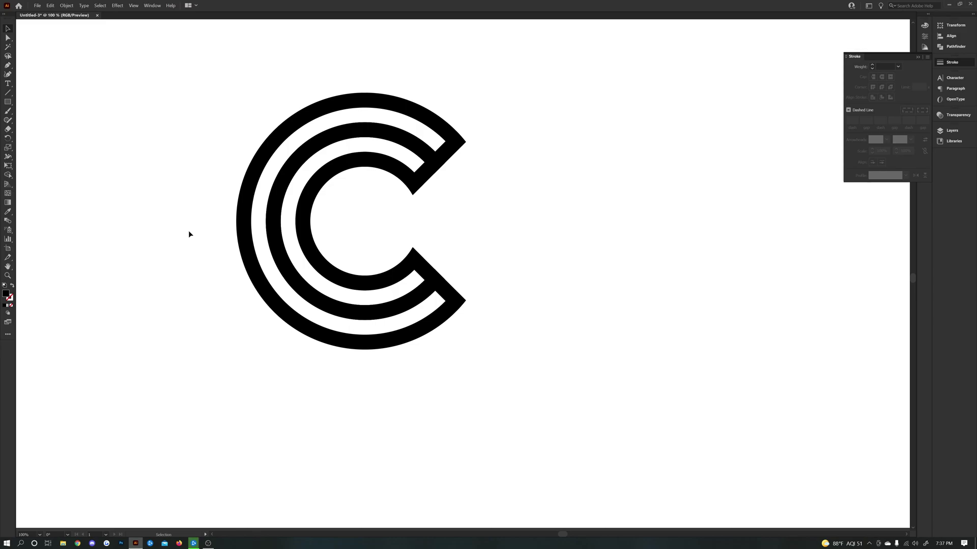
Select the C and remove its upper end segment between outer and middle rings and lower one between middle and inner rings with Shape Builder
drag(132, 58, 382, 281)
drag(547, 377, 601, 414)
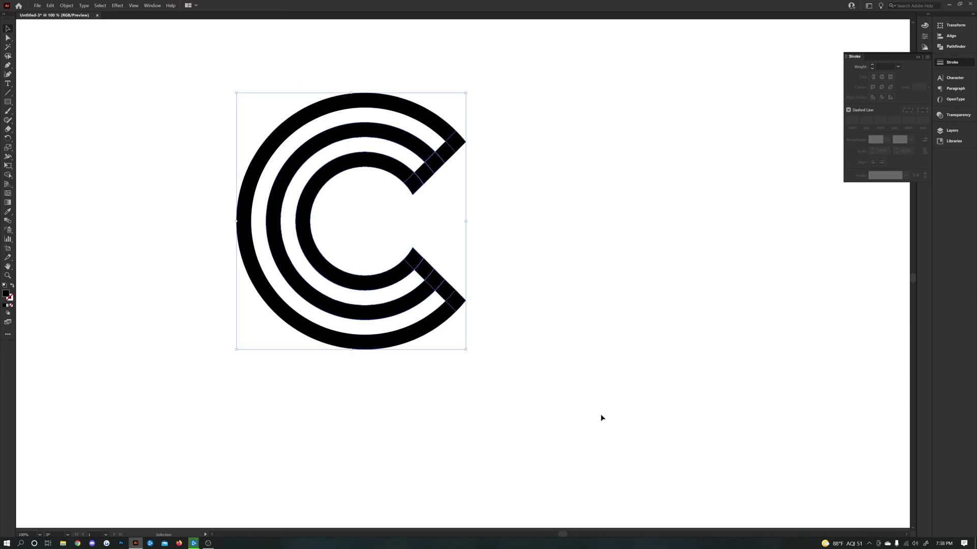
click(7, 176)
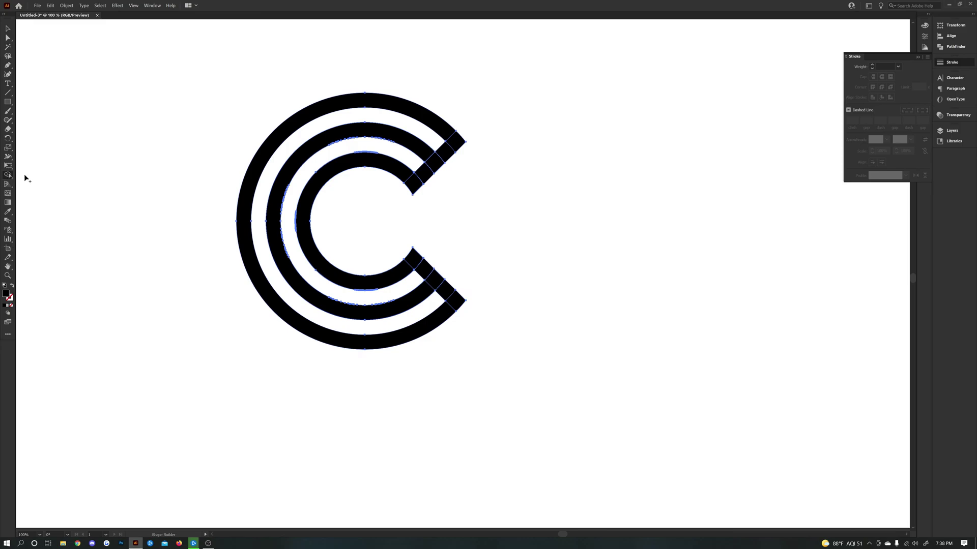
alt+click(446, 155)
alt+click(422, 274)
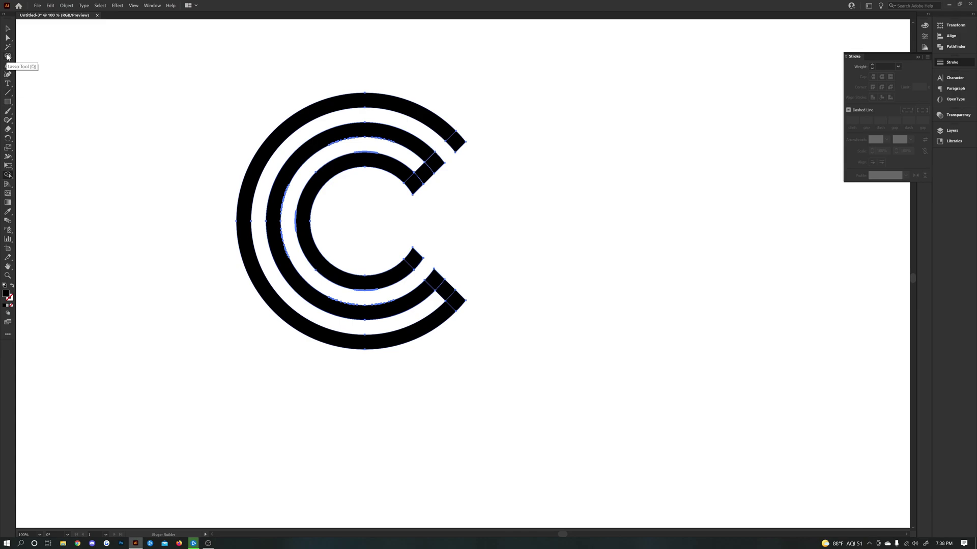
Draw a wide rectangle beside the C, swap its fill and stroke, and give it a 26 pt stroke aligned to the inside
click(9, 103)
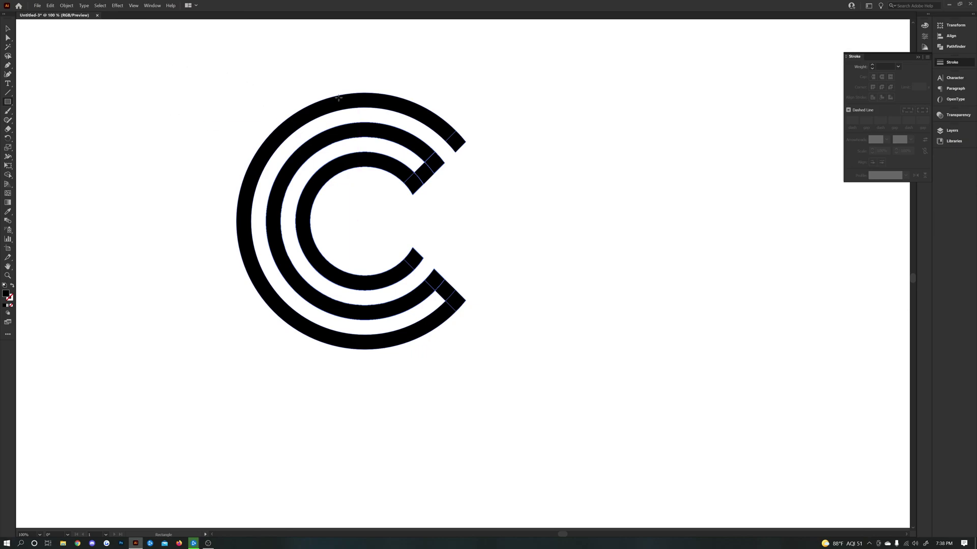
drag(88, 109, 217, 142)
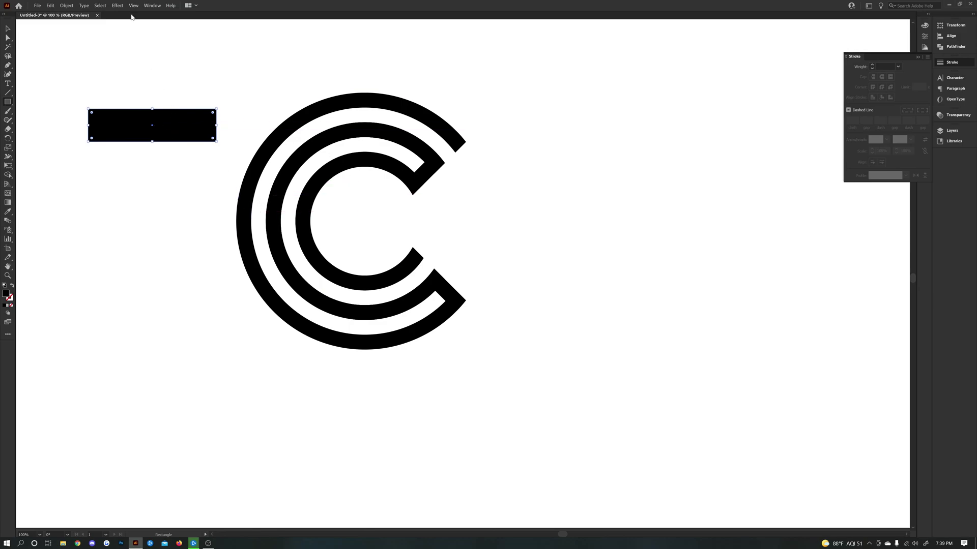
click(12, 286)
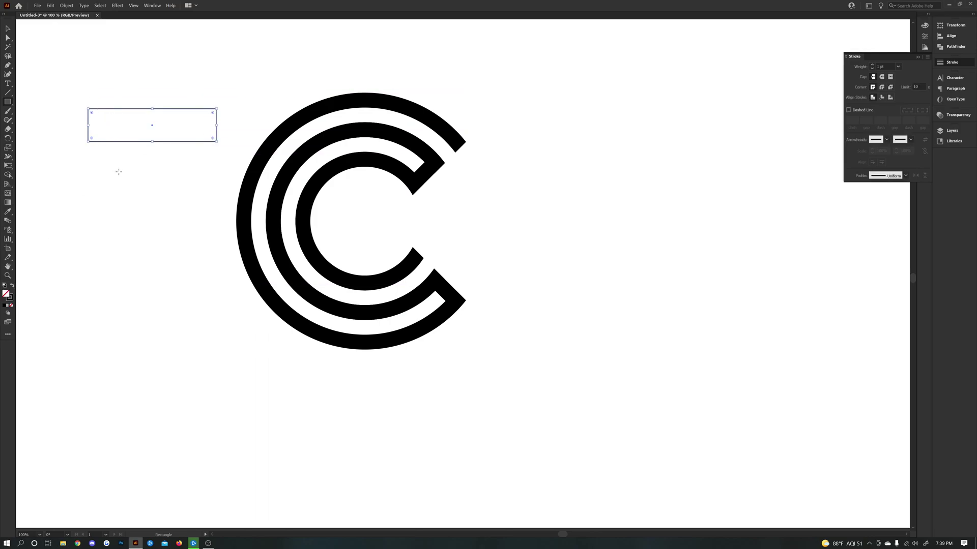
click(872, 65)
click(872, 64)
text(26)
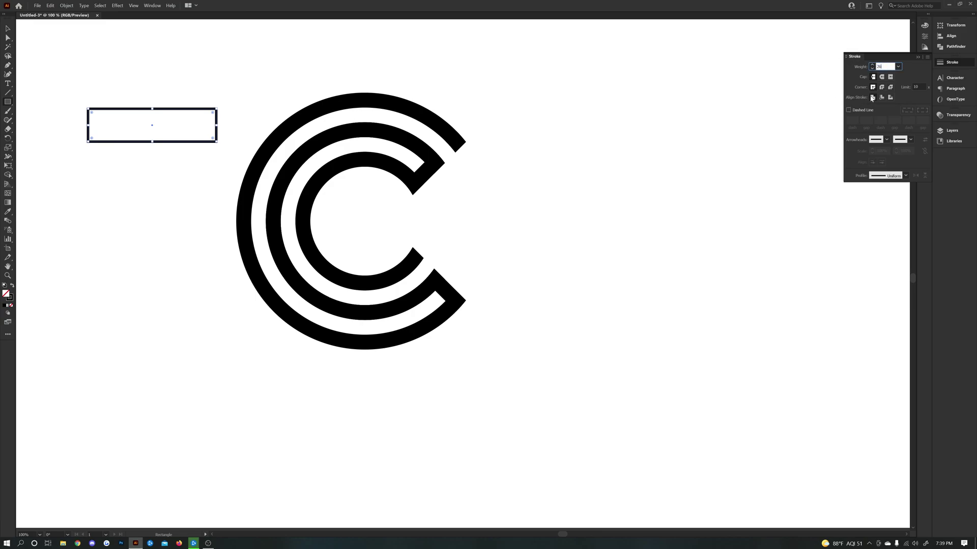
key(Return)
click(882, 97)
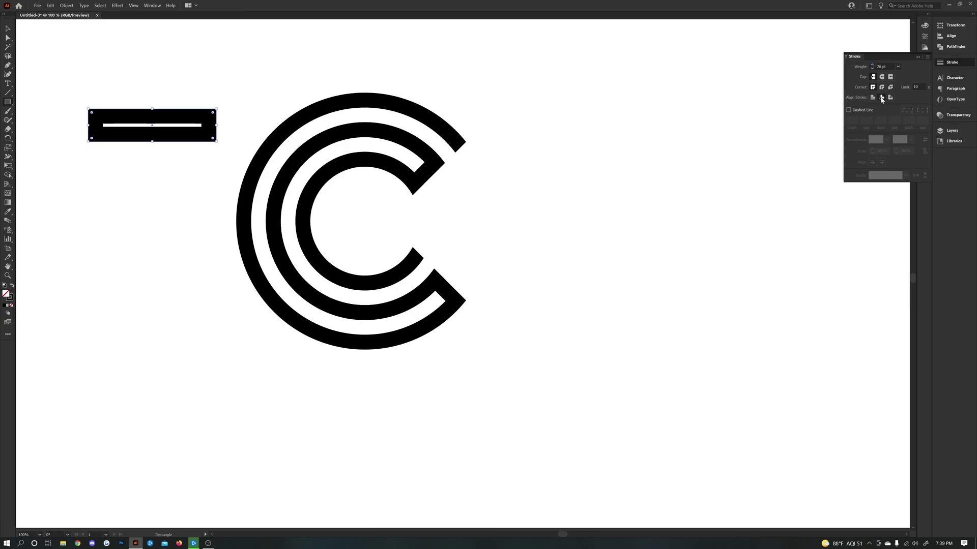
Stretch the rectangle downward to make it taller and set its stroke weight back to 26 pt
click(8, 28)
drag(152, 141, 156, 187)
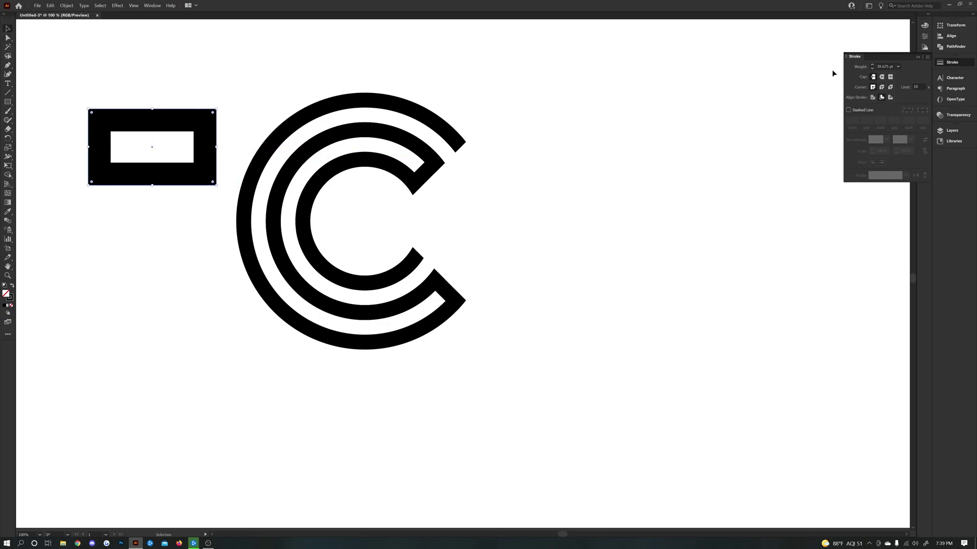
drag(876, 67, 906, 66)
click(132, 232)
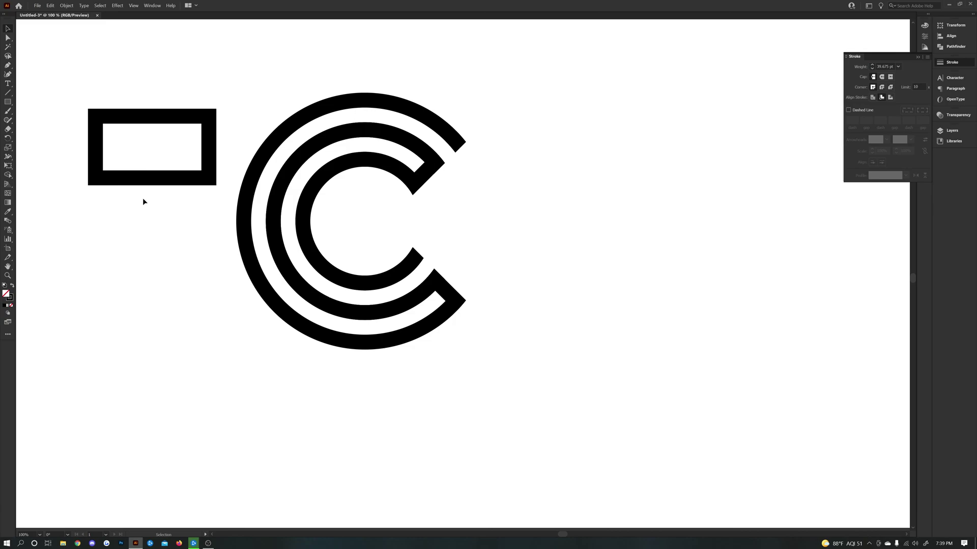
Expand the appearance of the 26 pt rectangle frame and deselect it
click(149, 121)
click(66, 6)
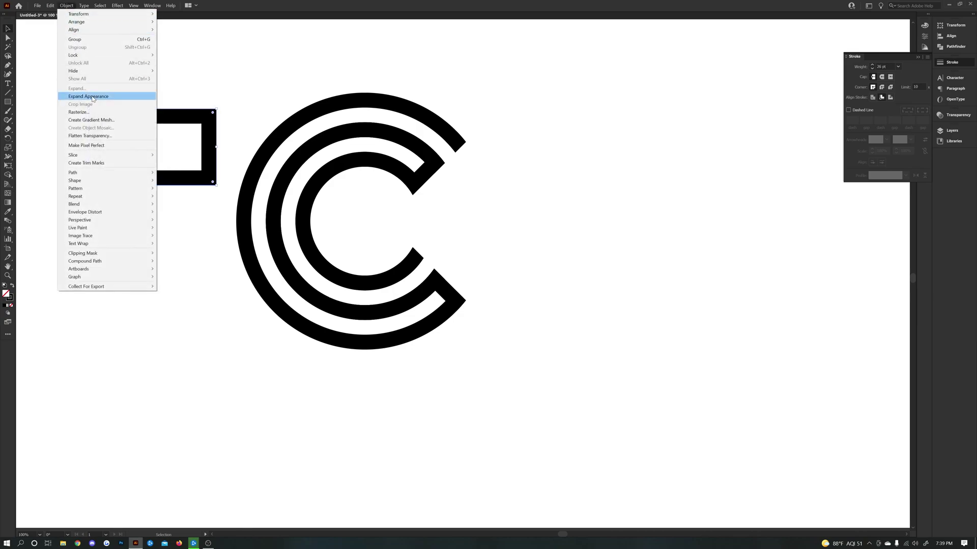
click(99, 96)
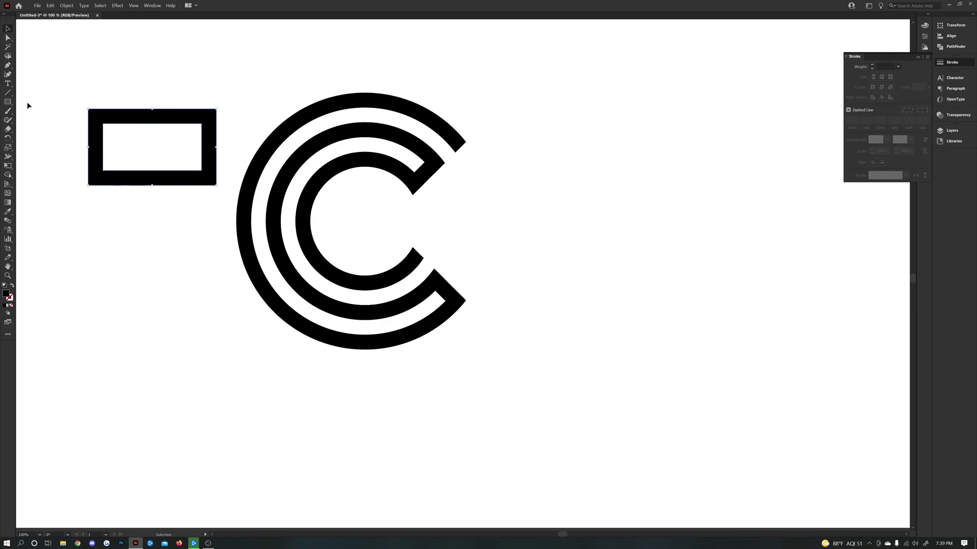
click(117, 140)
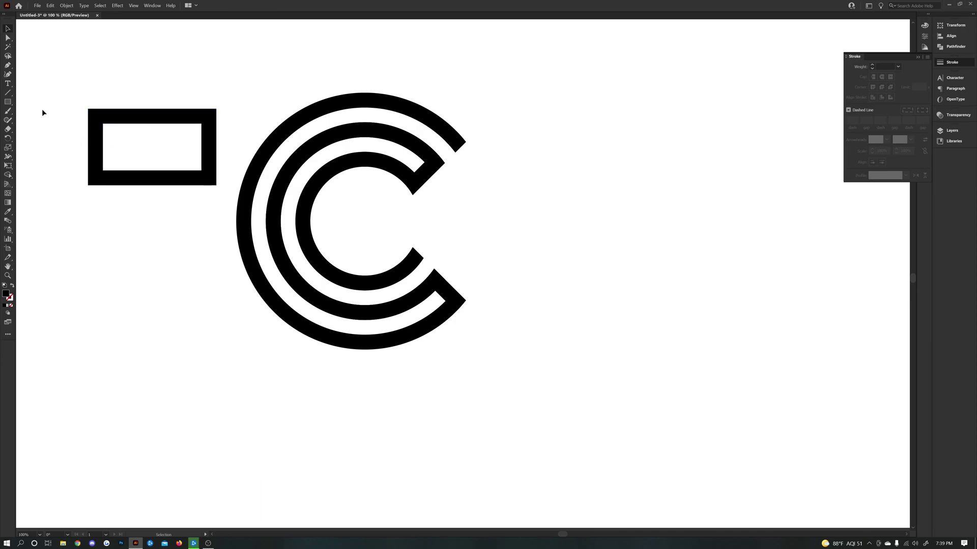
Draw a larger black rectangle and place it over the frame so that only the frame's top edge stays uncovered
click(8, 102)
drag(69, 229, 227, 375)
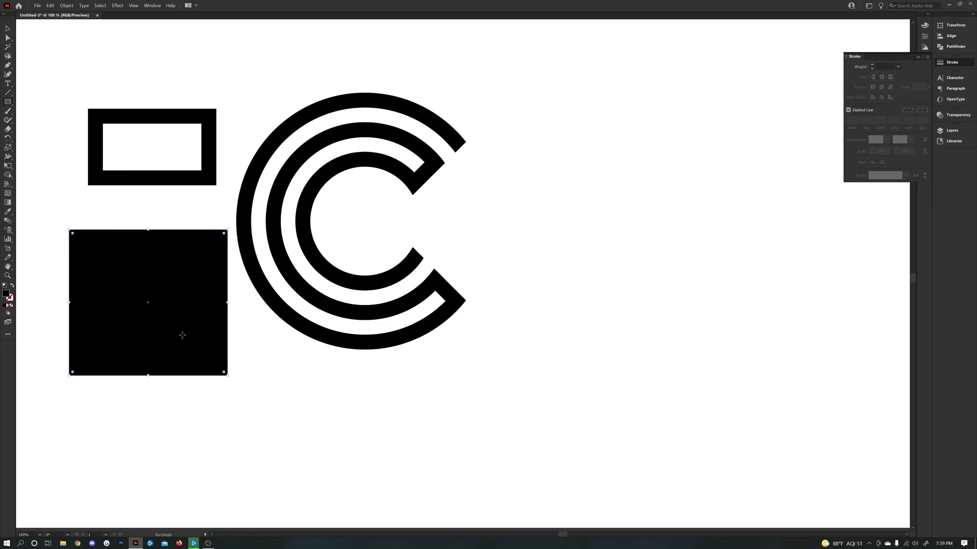
click(6, 29)
drag(138, 258, 136, 153)
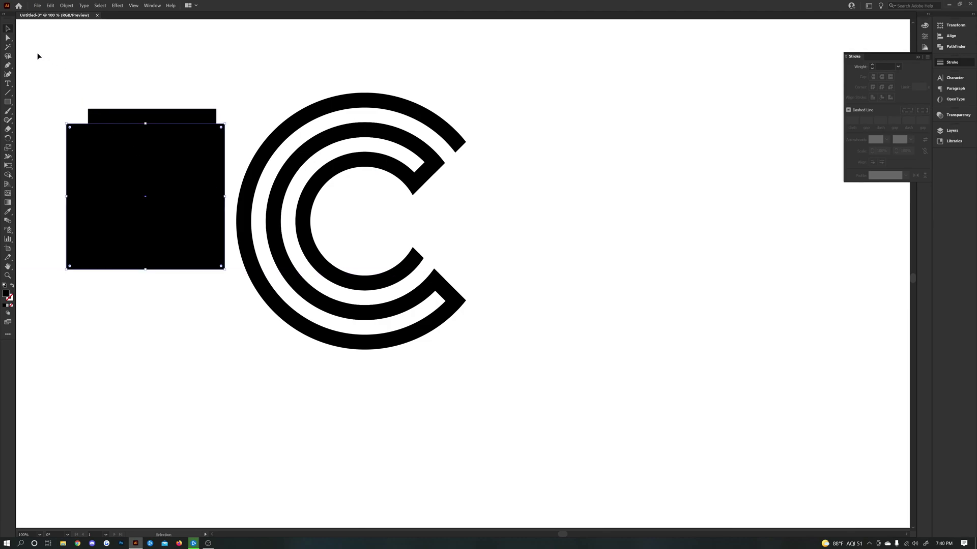
Select both rectangles and remove everything except the frame's top bar with Shape Builder
key(ctrl+a)
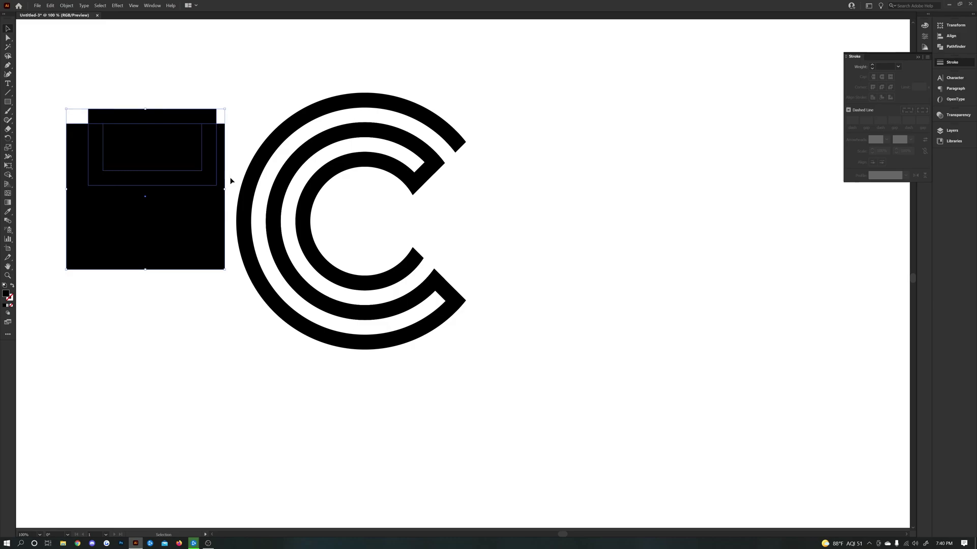
click(9, 176)
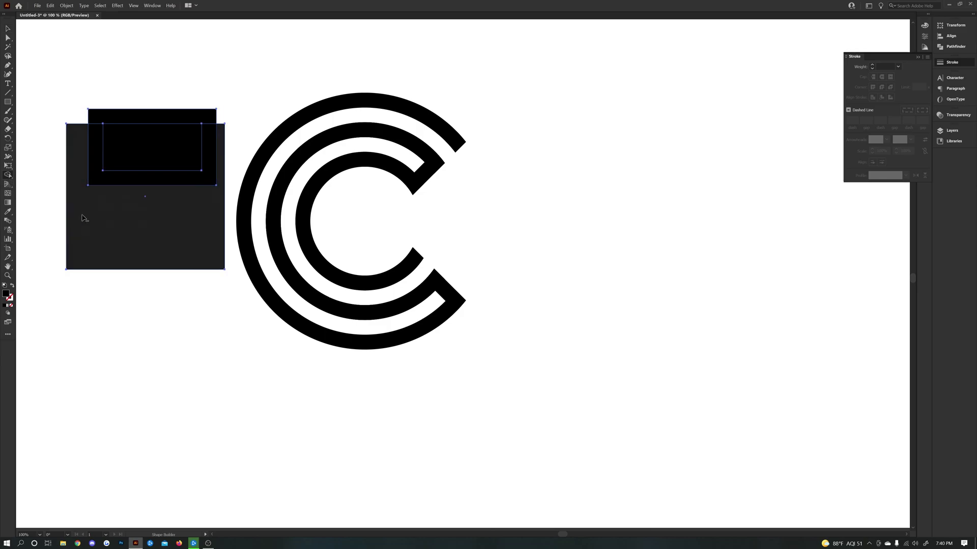
alt+click(84, 218)
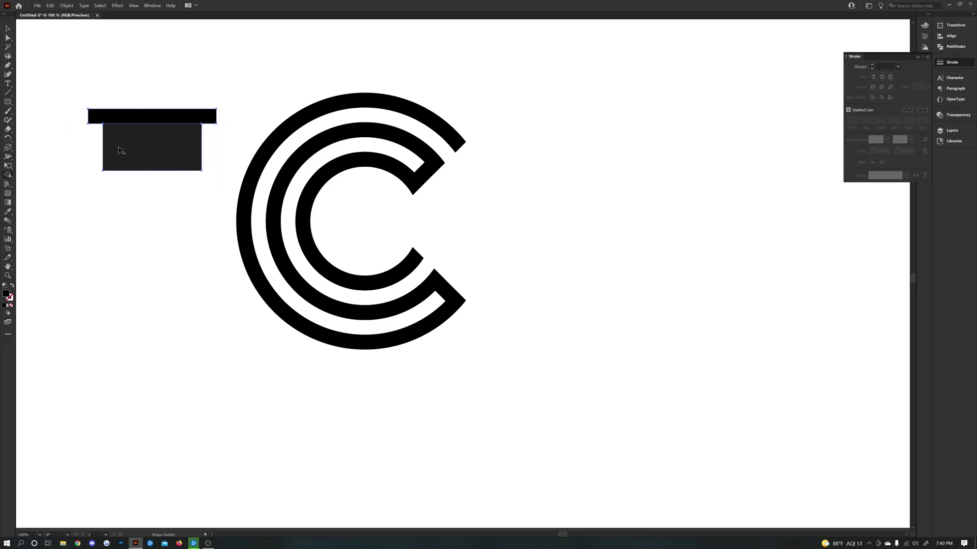
alt+click(118, 150)
Move the remaining bar across the left side of the C, centered on the rings' height
click(7, 28)
click(122, 91)
mouse_move(166, 118)
mouse_down()
mouse_move(158, 156)
mouse_move(378, 102)
mouse_move(161, 118)
mouse_up()
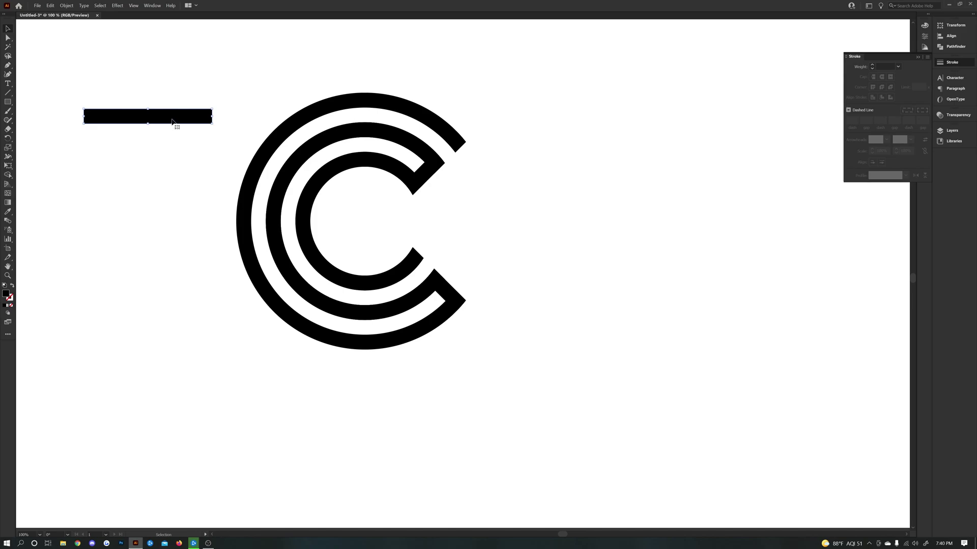
drag(171, 121, 294, 227)
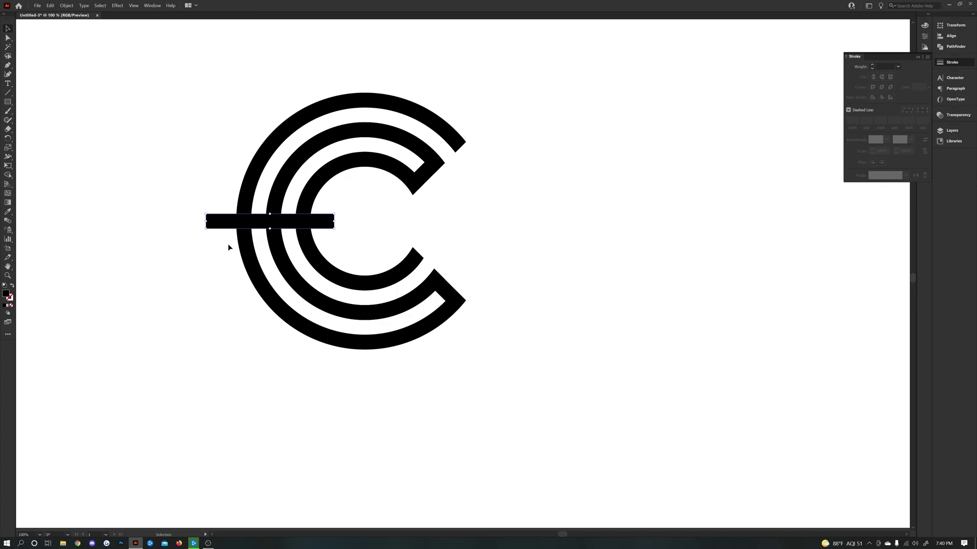
Duplicate the bar once above and once below the original across the left side of the C
scroll(220, 237, up, 3)
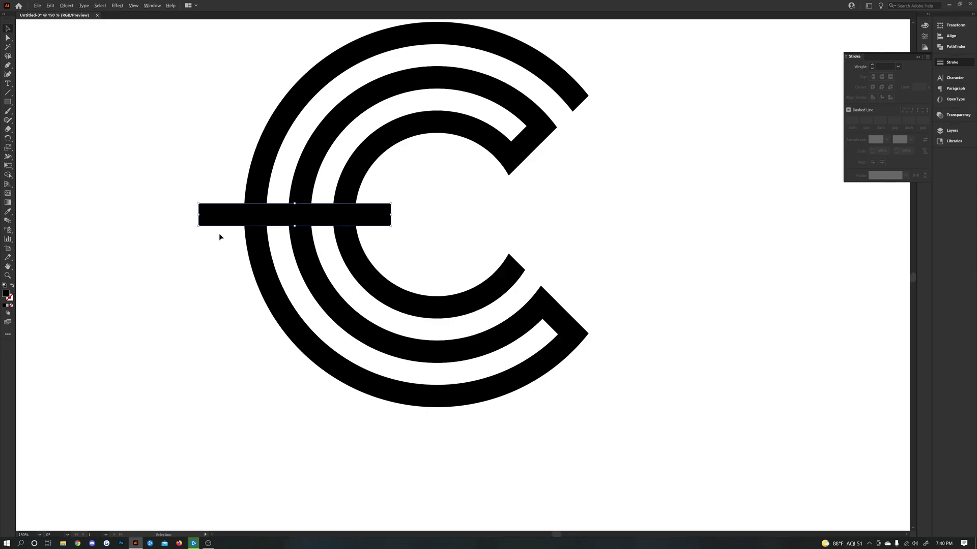
scroll(264, 162, up, 2)
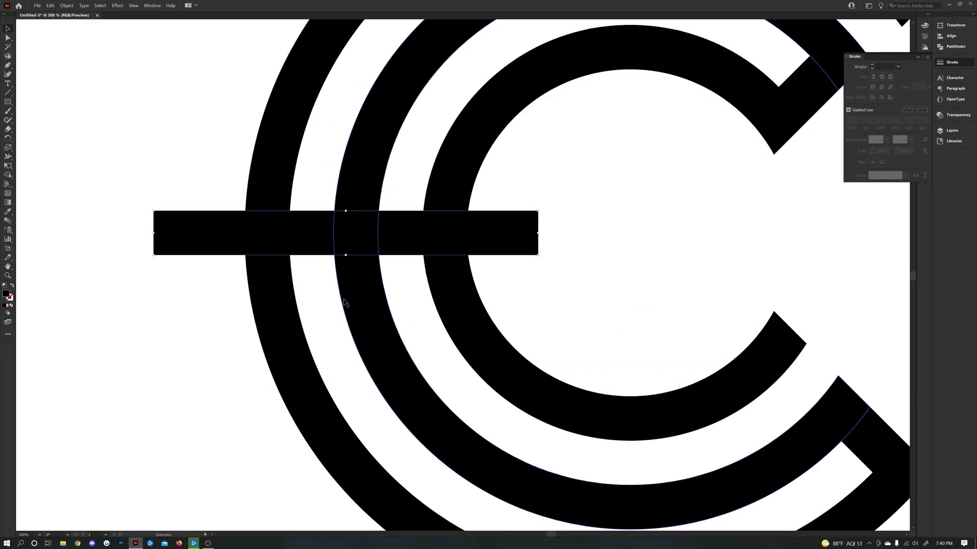
scroll(346, 304, up, 1)
scroll(219, 133, up, 1)
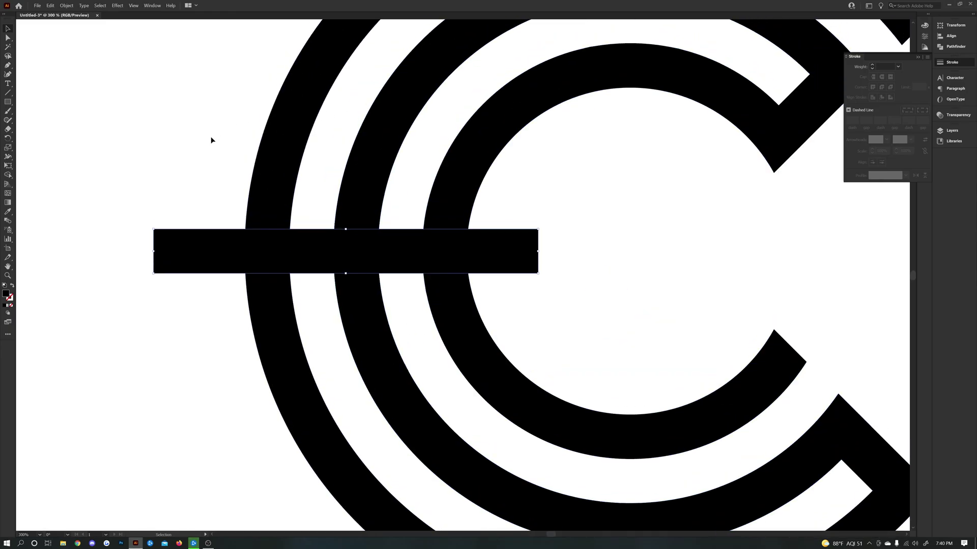
click(27, 29)
click(201, 250)
alt+drag(202, 253, 201, 192)
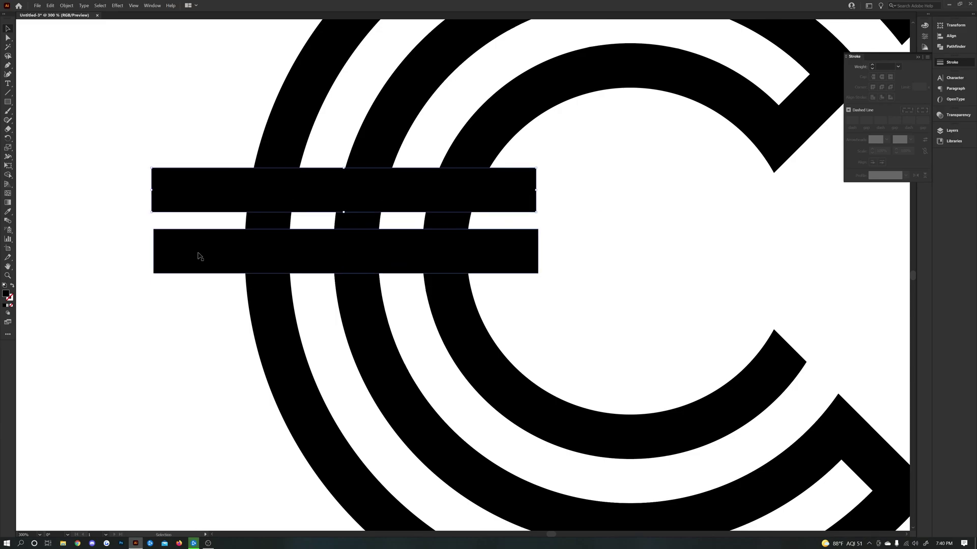
alt+drag(197, 247, 197, 303)
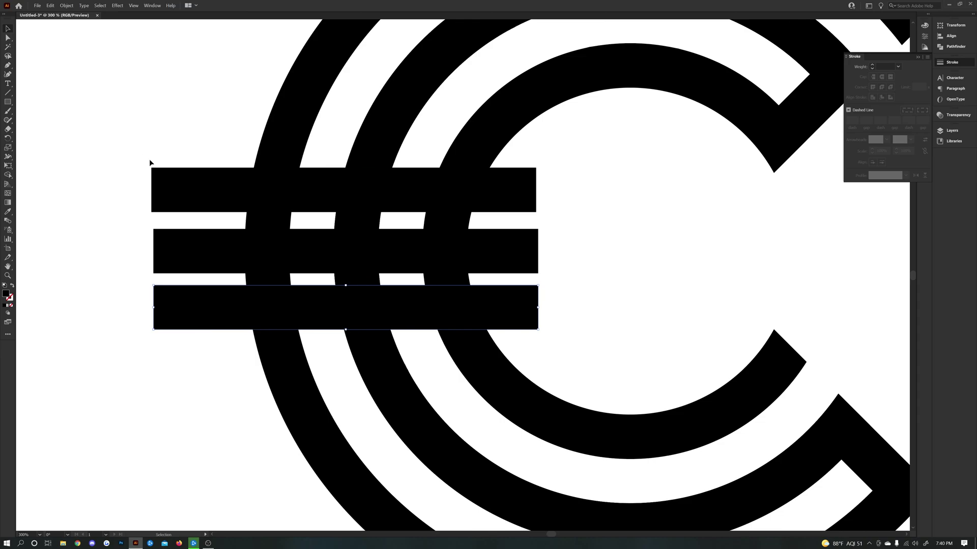
Move the upper and lower bar copies flush against the middle bar, aligned with its ends
drag(171, 196, 172, 210)
drag(171, 297, 171, 284)
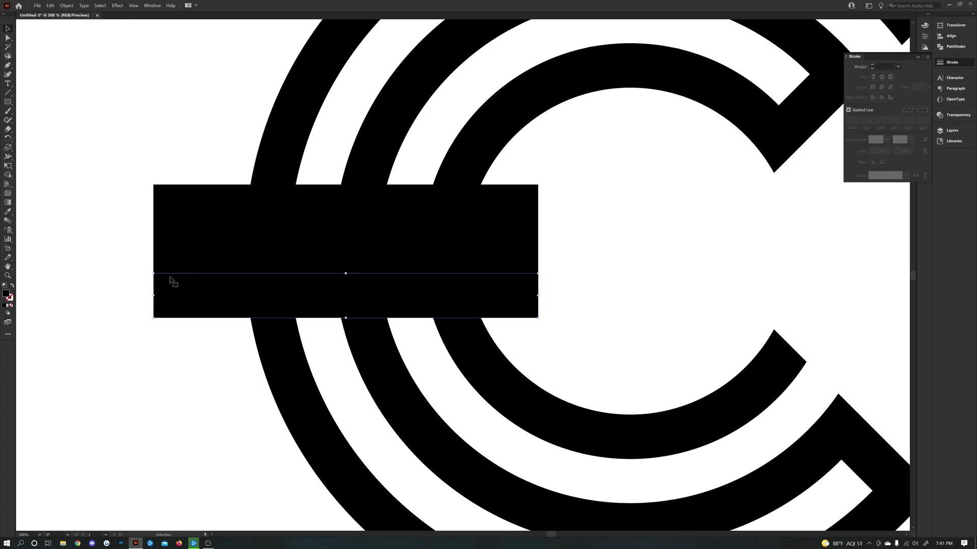
click(149, 139)
click(190, 249)
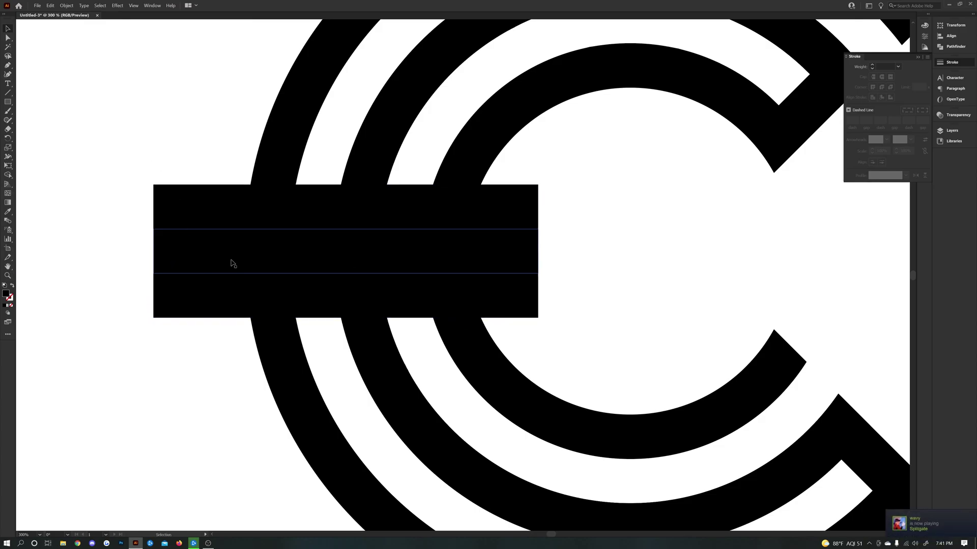
Select the C with its bars and use Shape Builder to remove the middle bar up to the middle ring and the lower bar's piece in the outer gap
scroll(226, 261, down, 2)
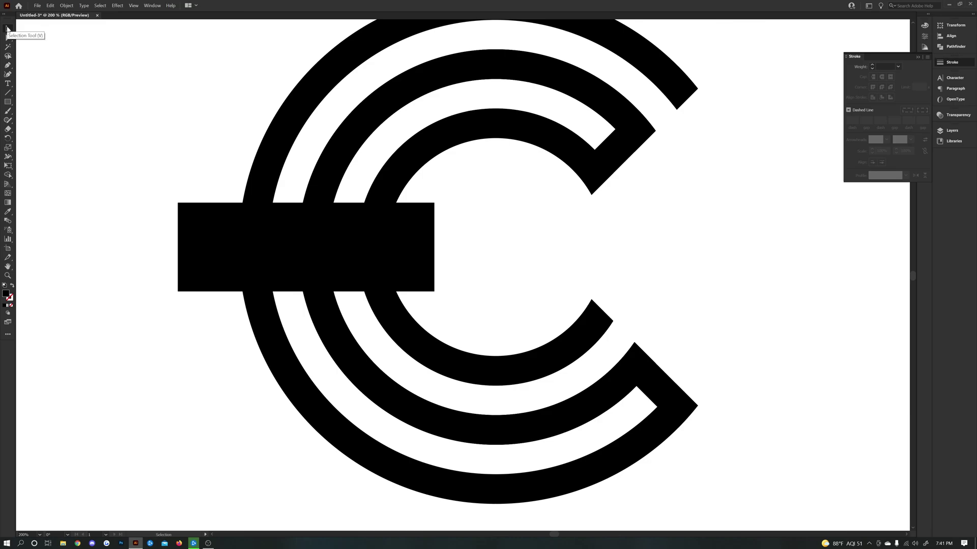
drag(93, 78, 499, 332)
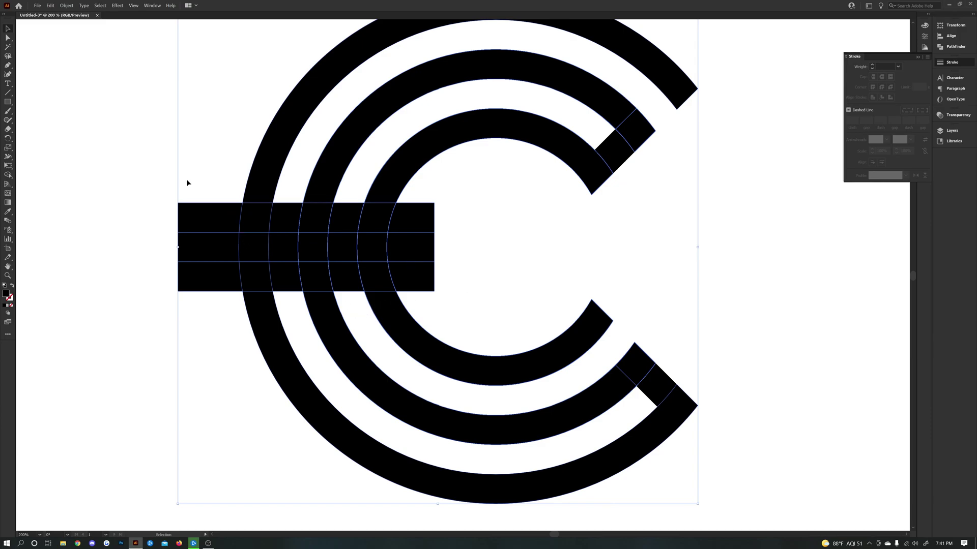
click(9, 175)
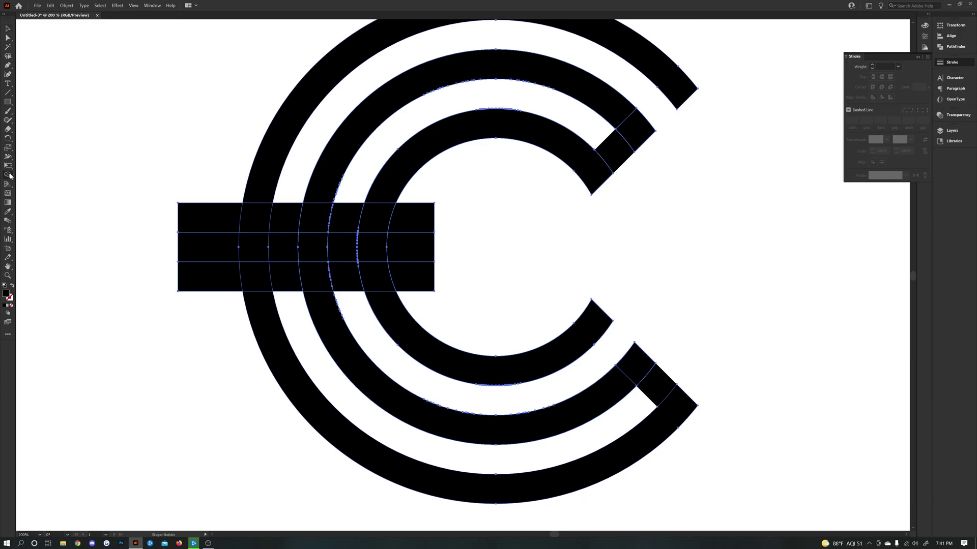
alt+click(225, 247)
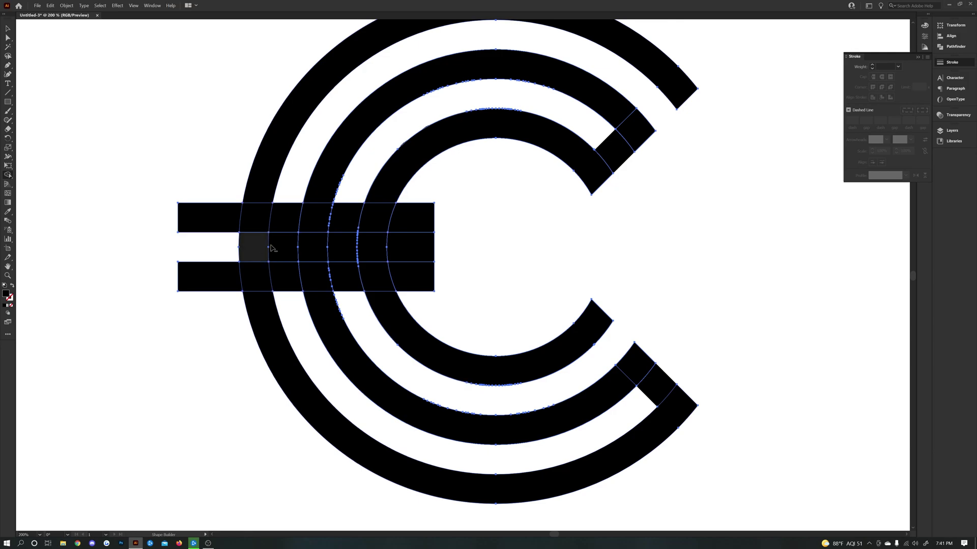
alt+click(269, 247)
alt+click(284, 248)
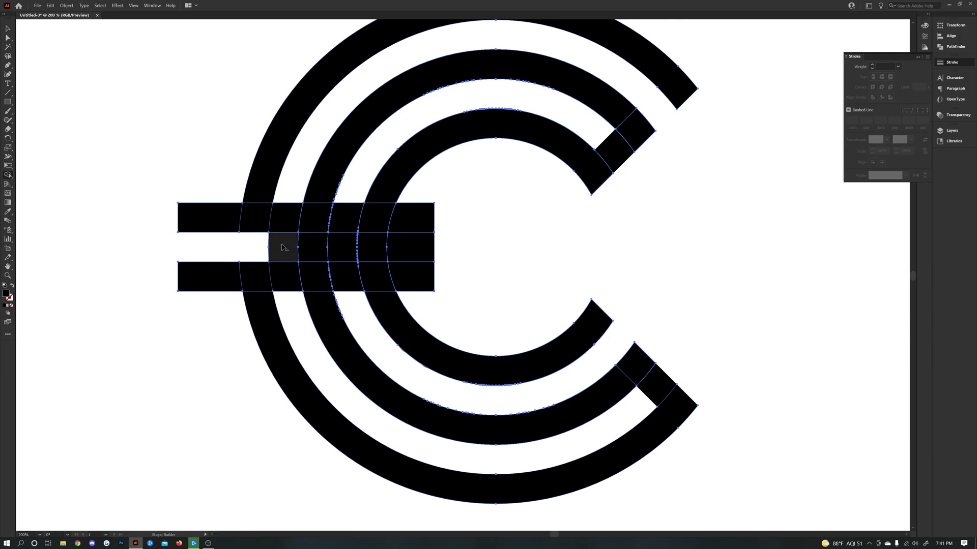
alt+click(286, 284)
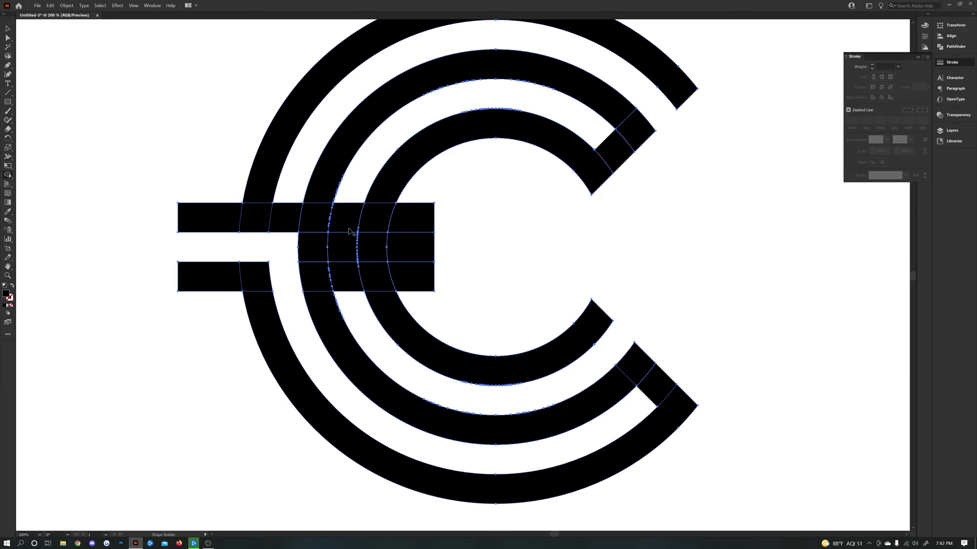
Remove the middle bar up to the inner ring, the upper bar's piece in the inner gap, and the bar ends inside the C
mouse_move(314, 251)
mouse_down()
mouse_move(340, 250)
mouse_move(335, 242)
mouse_move(297, 254)
mouse_up()
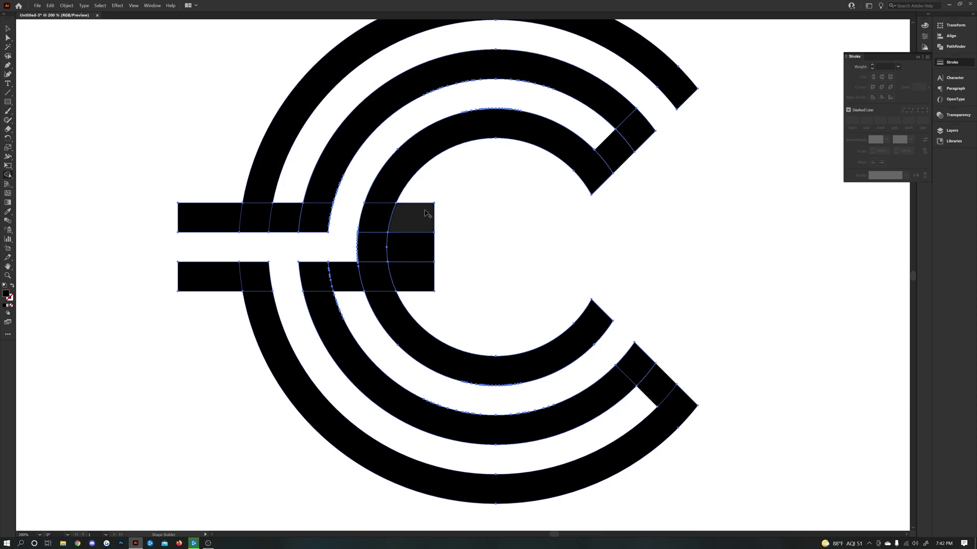
drag(418, 225, 425, 283)
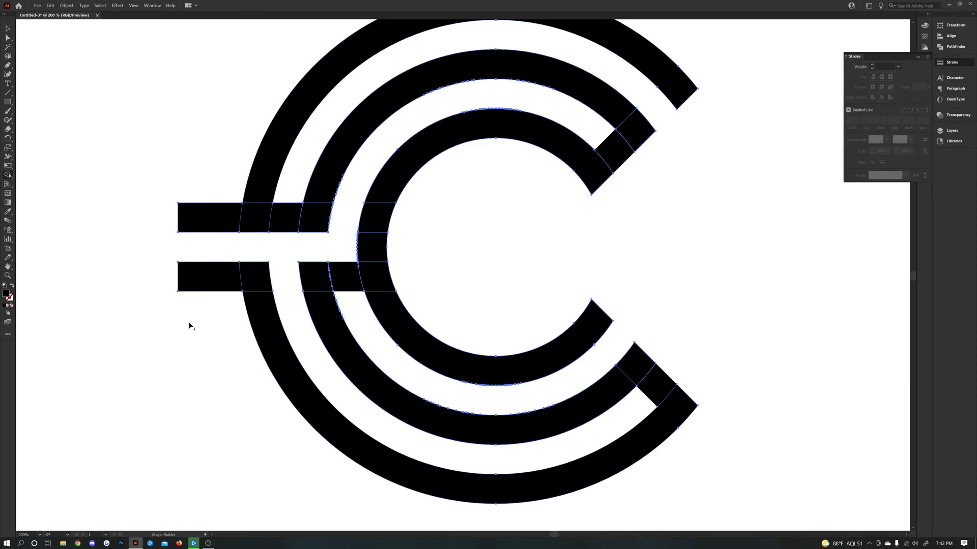
scroll(188, 326, down, 3)
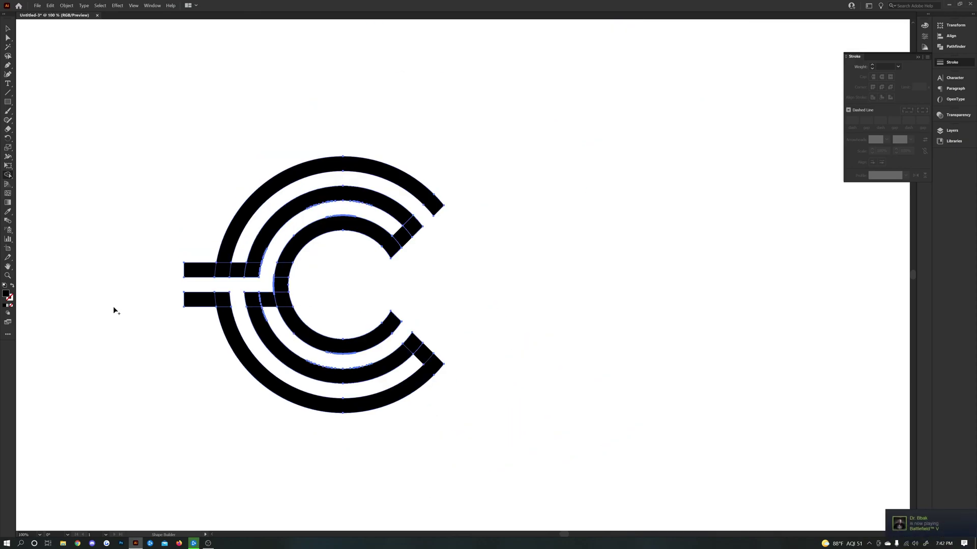
key(v)
click(71, 110)
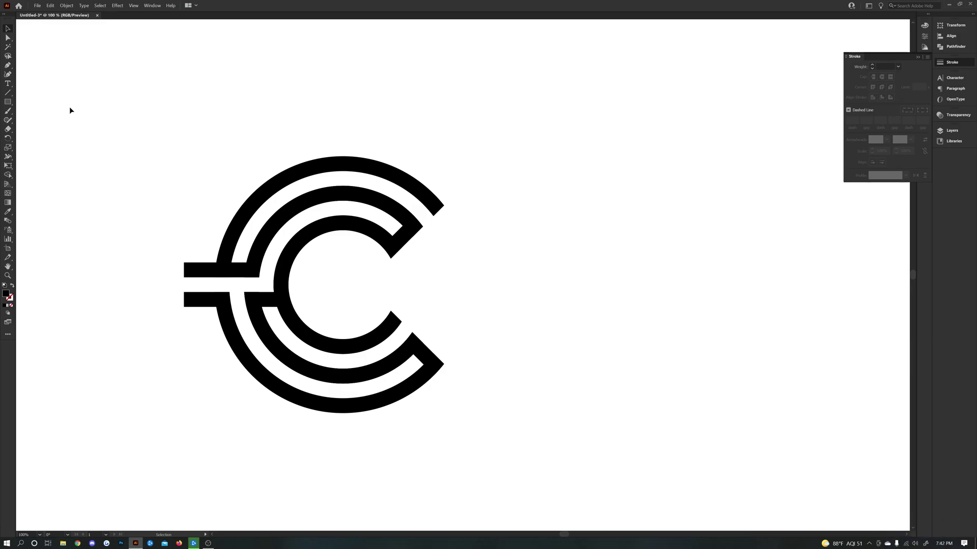
Remove the two bar ends protruding beyond the outer ring on the C's left side with Shape Builder
scroll(192, 260, up, 1)
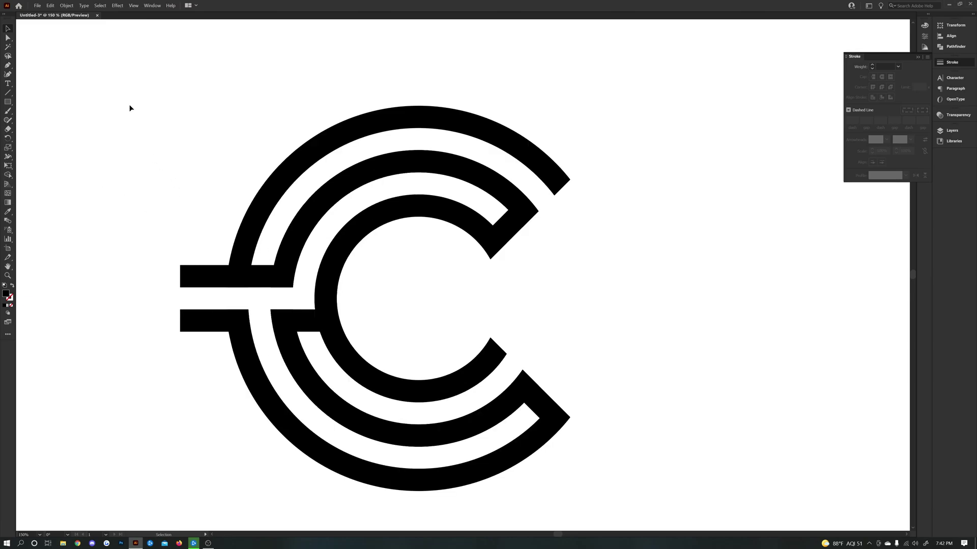
drag(568, 428, 195, 251)
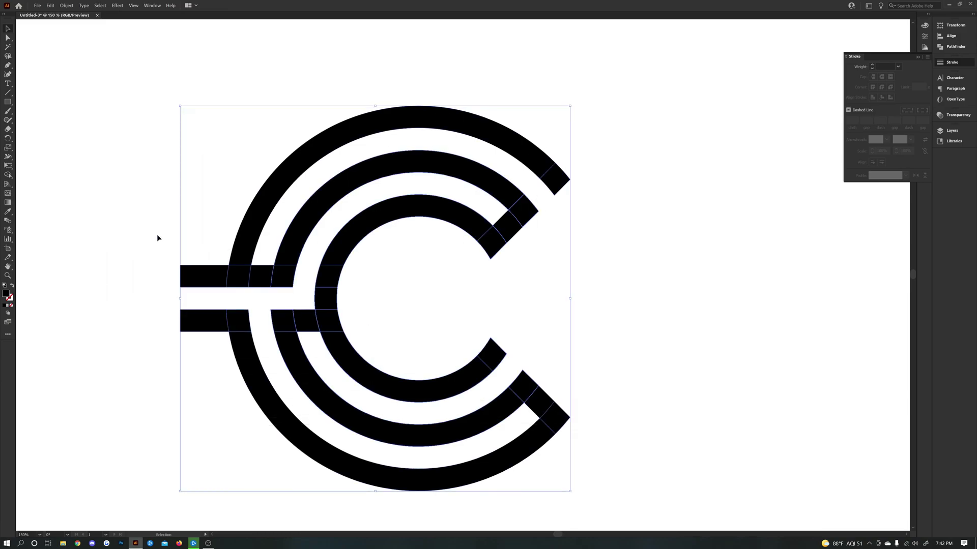
click(8, 175)
alt+click(209, 284)
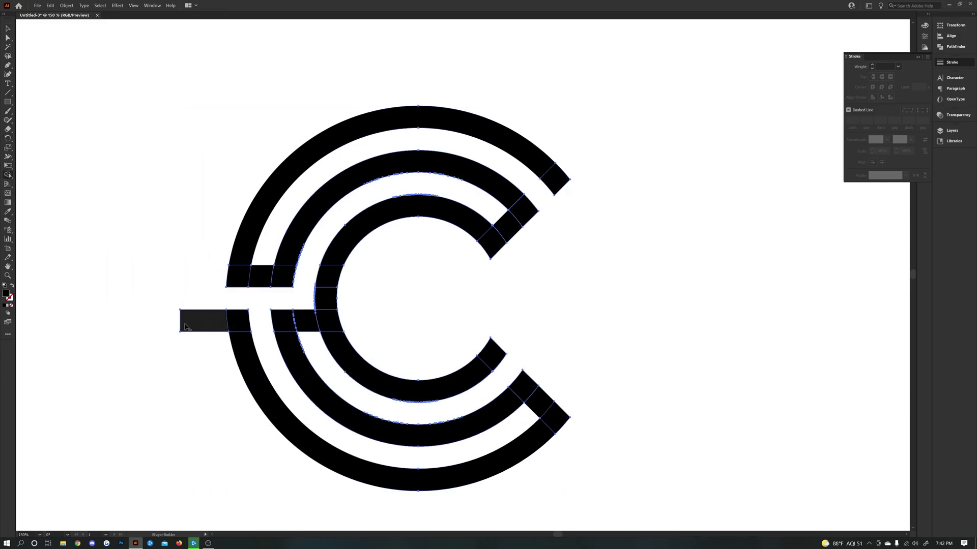
key(v)
click(131, 160)
key(ctrl+0)
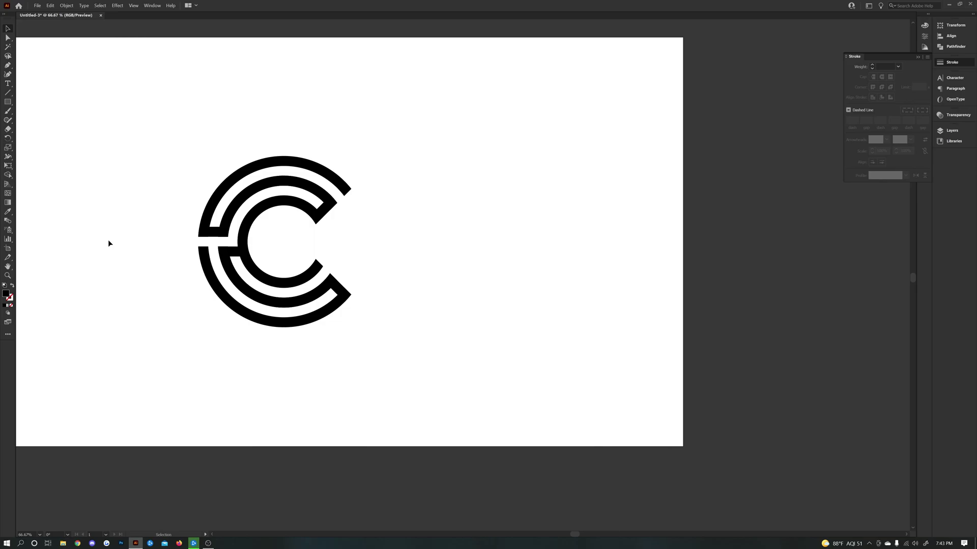
Select all the pieces of the C logo and merge them with Pathfinder's Unite
scroll(108, 241, up, 2)
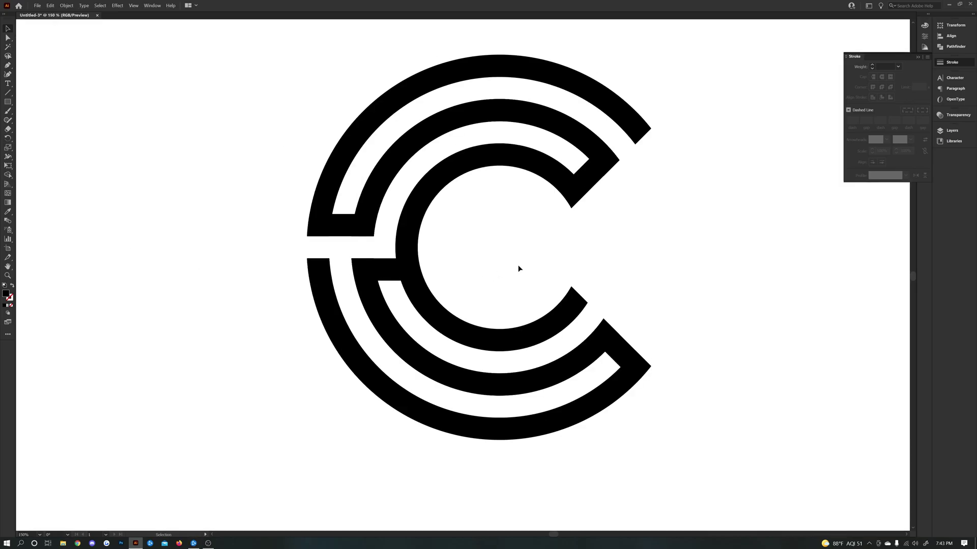
scroll(645, 259, down, 1)
scroll(705, 269, up, 1)
scroll(705, 268, up, 1)
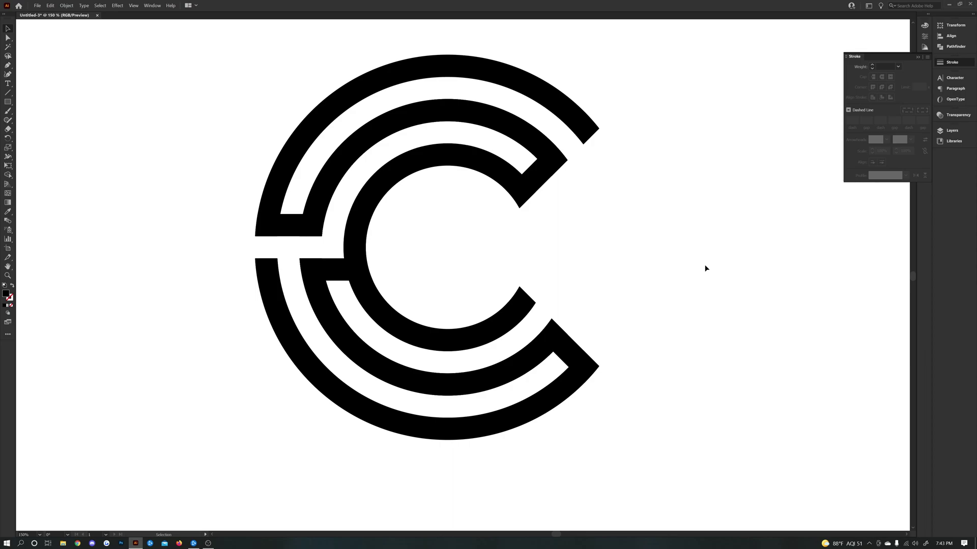
scroll(235, 101, up, 1)
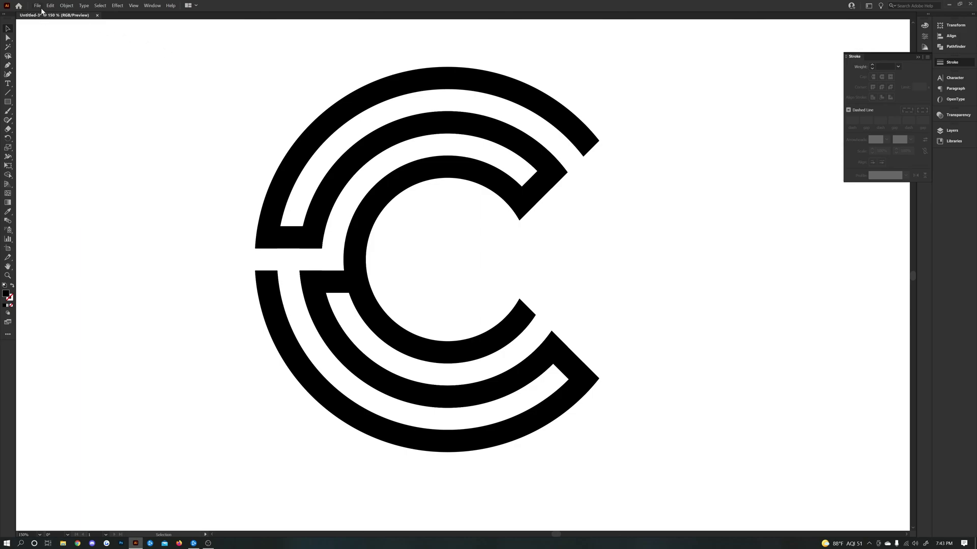
key(ctrl+a)
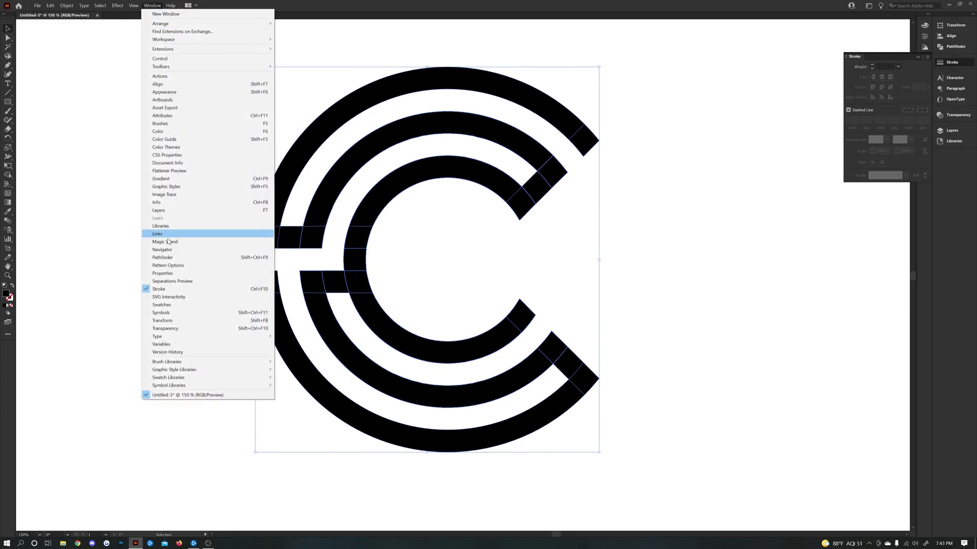
click(165, 258)
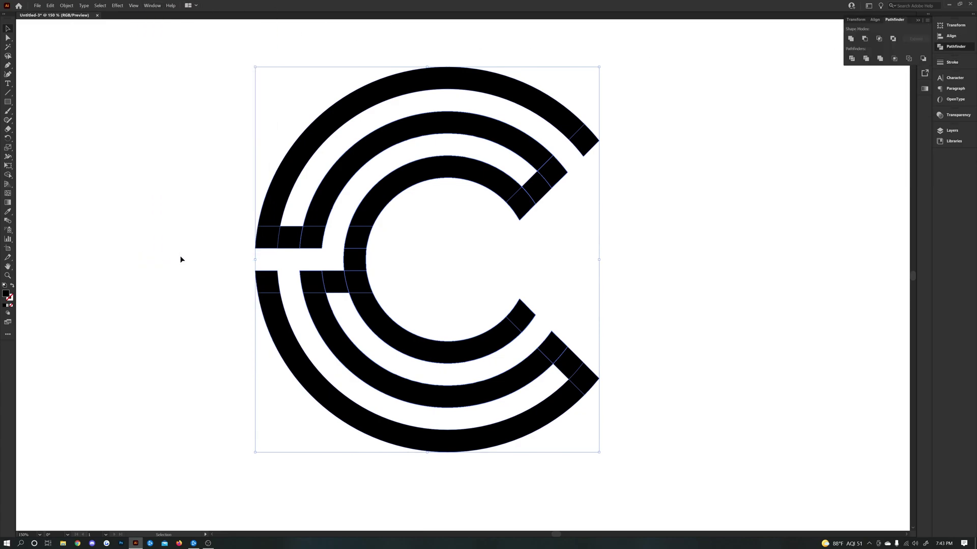
click(851, 40)
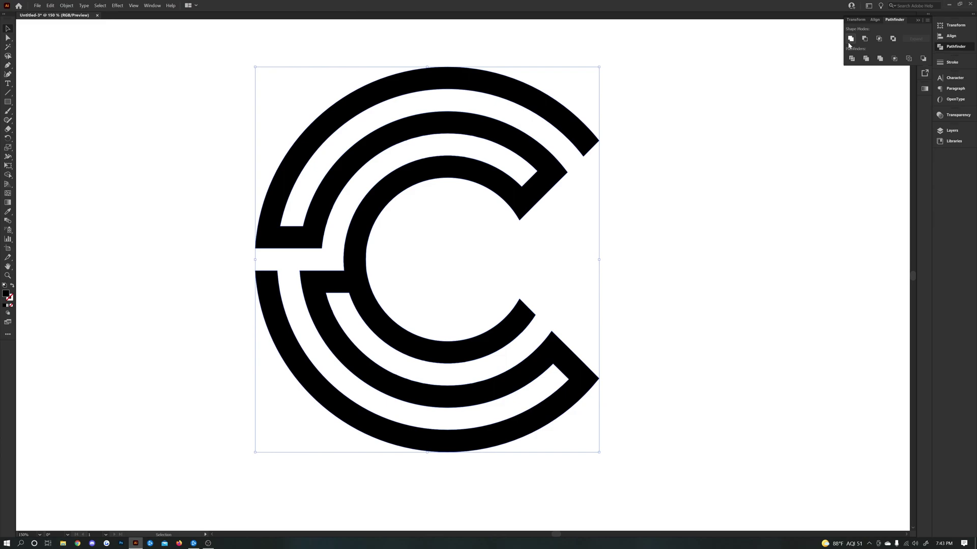
click(90, 116)
Move the united C around the artboard as one object, leaving it slightly right of and below its starting position
drag(325, 161, 374, 169)
drag(453, 266, 425, 307)
drag(336, 326, 462, 330)
drag(407, 283, 365, 289)
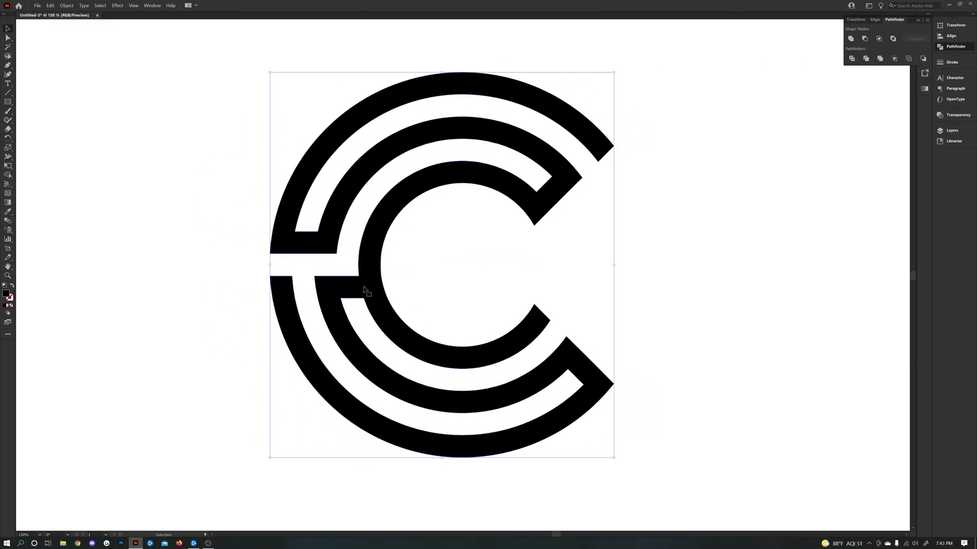